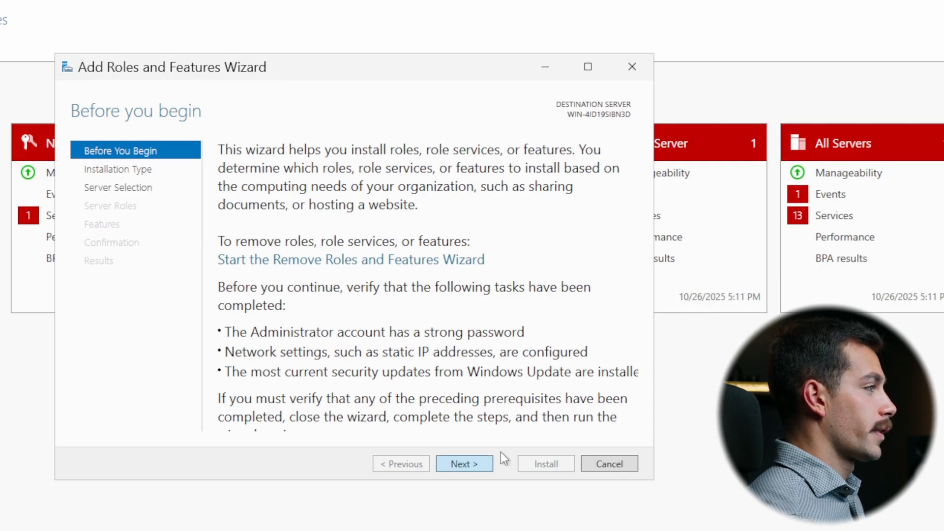
- Choose a role-based or feature-based installation on the WIN-4ID19SIBN3D server from the server pool
click(482, 463)
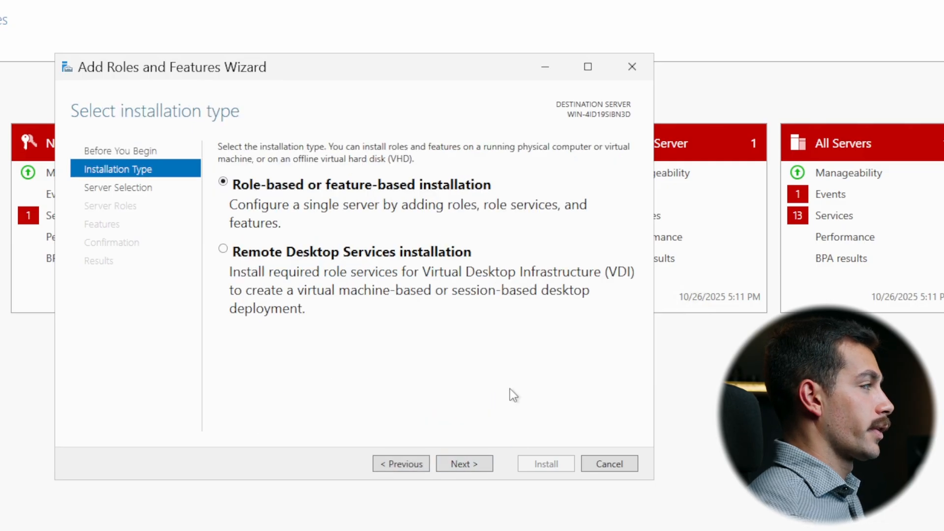
click(469, 465)
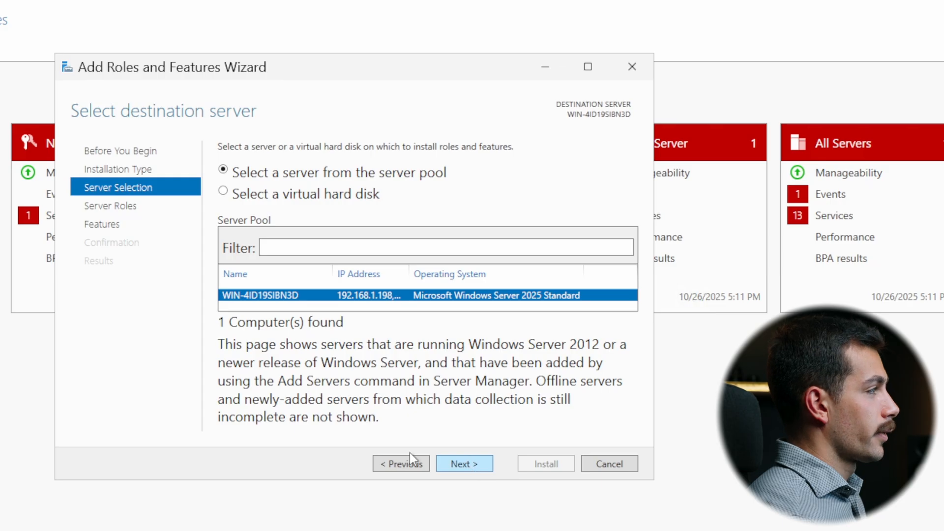
click(471, 465)
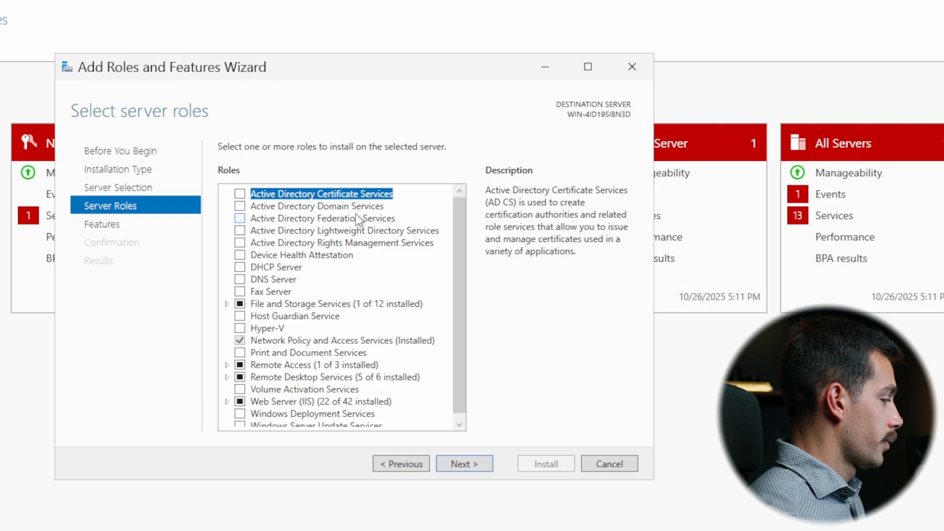
- Select the File Server and File Server Resource Manager role services under File and iSCSI Services, including the required management tools
click(227, 303)
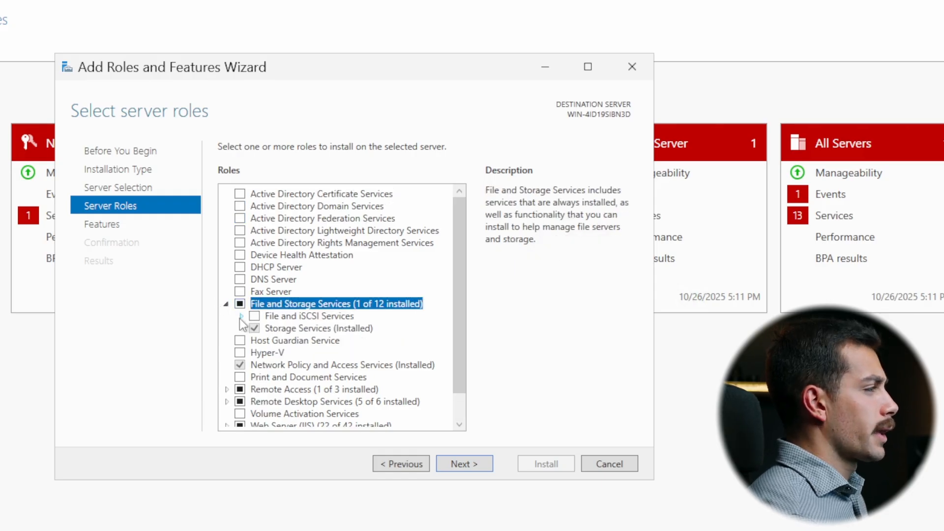
click(241, 317)
scroll(338, 325, down, 2)
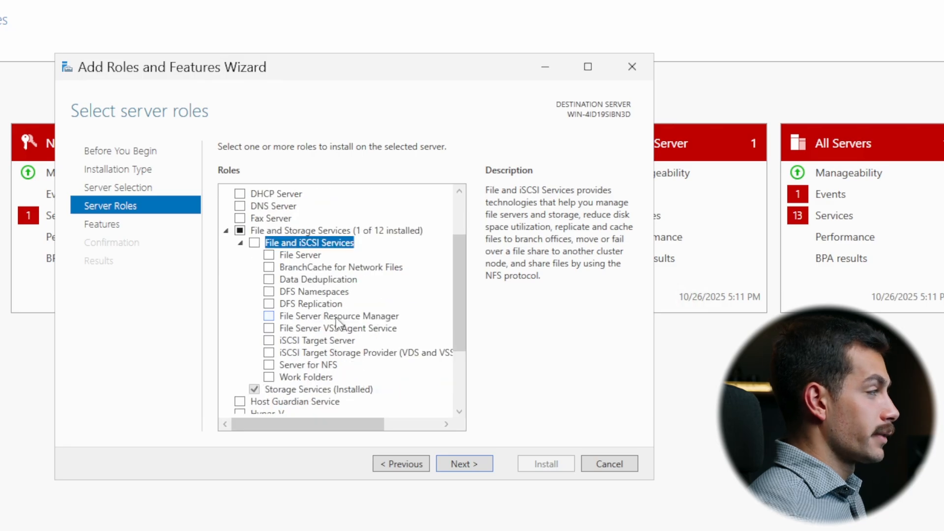
click(268, 255)
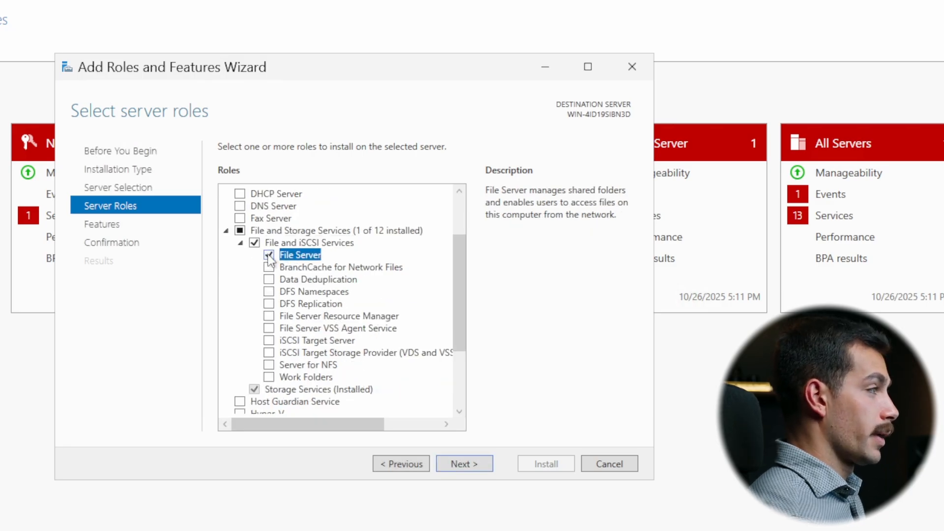
click(315, 318)
click(269, 316)
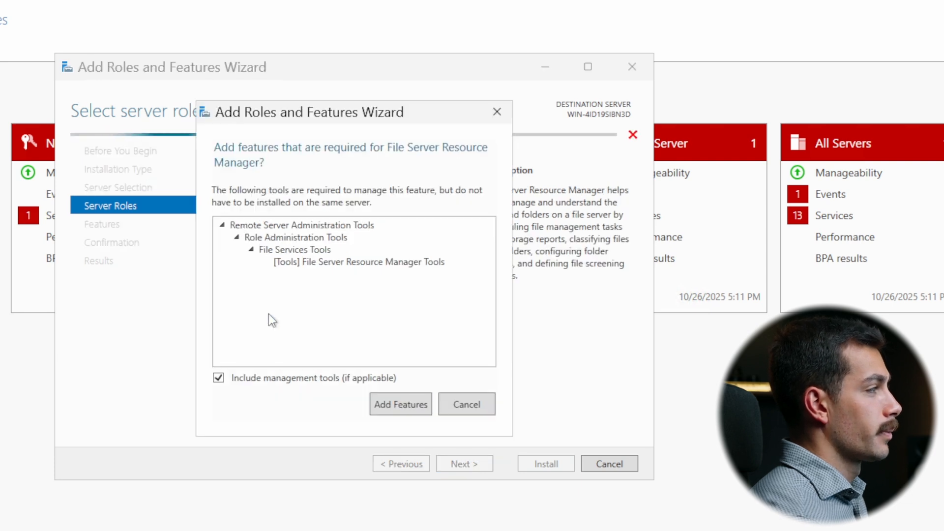
click(417, 408)
scroll(335, 358, down, 1)
click(476, 463)
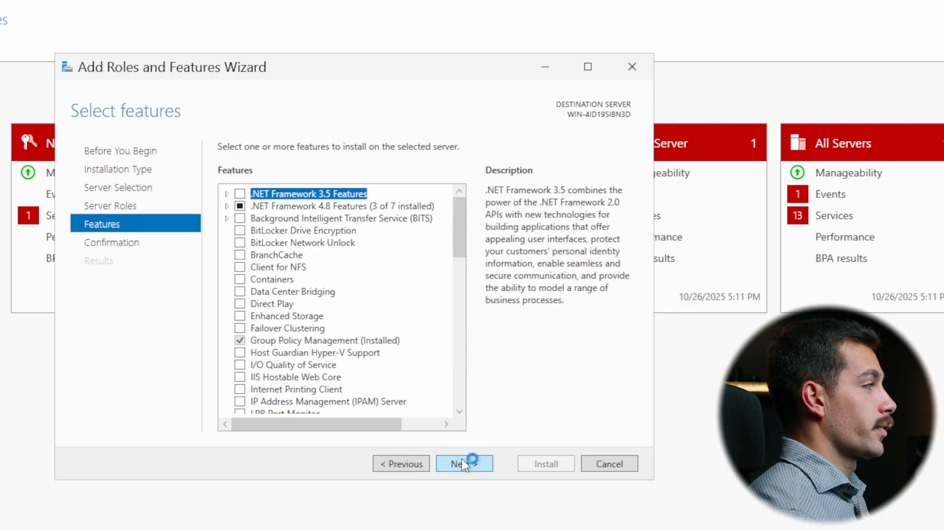
- Select the SMB 1.0/CIFS File Sharing Support feature and continue to the installation confirmation
scroll(288, 280, down, 10)
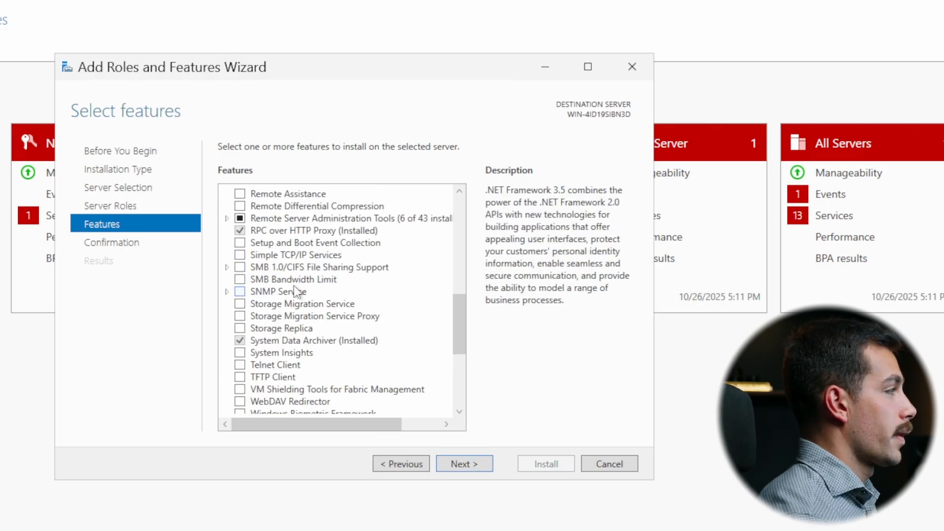
scroll(293, 286, up, 1)
scroll(294, 286, down, 1)
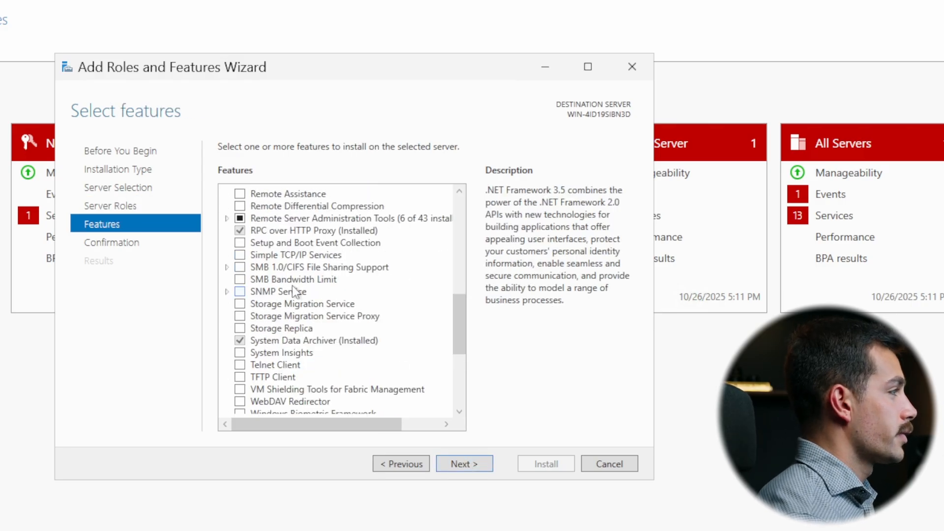
click(240, 267)
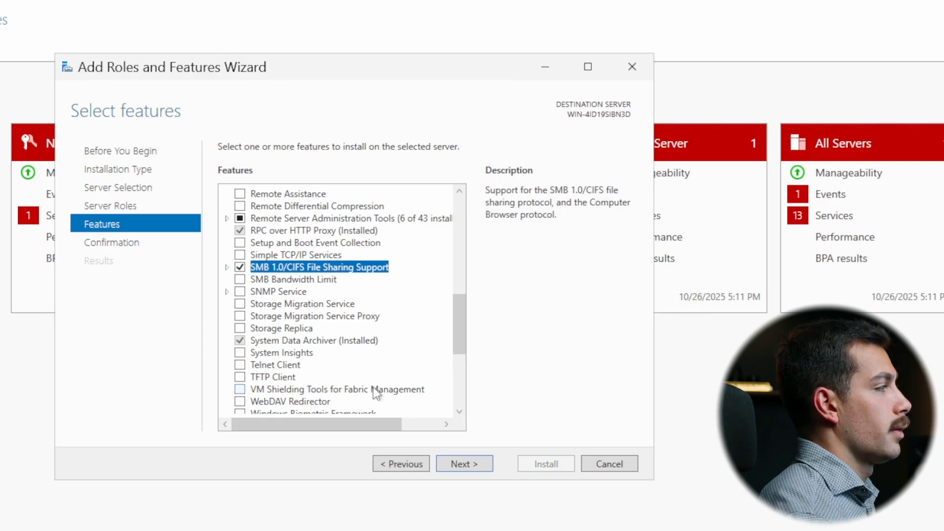
click(482, 464)
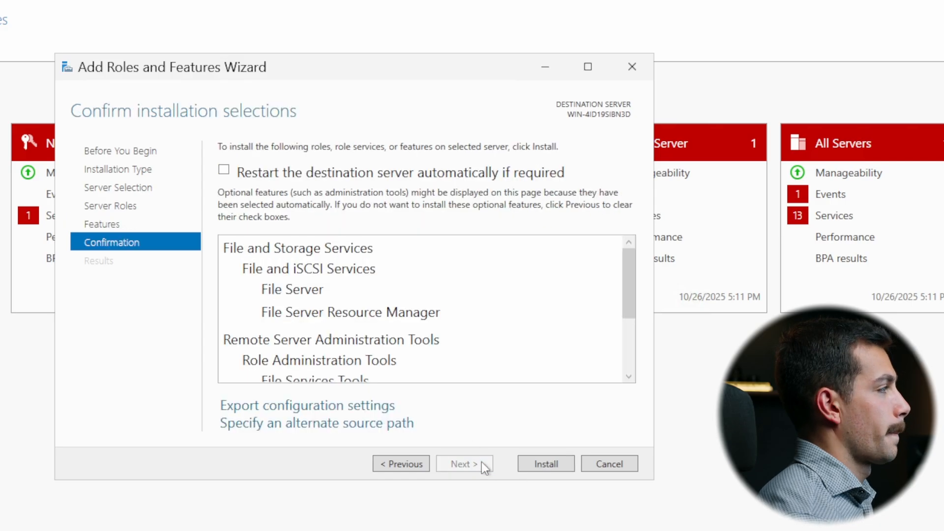
- Allow the destination server to restart automatically if required and start installing the selected roles and features
click(331, 173)
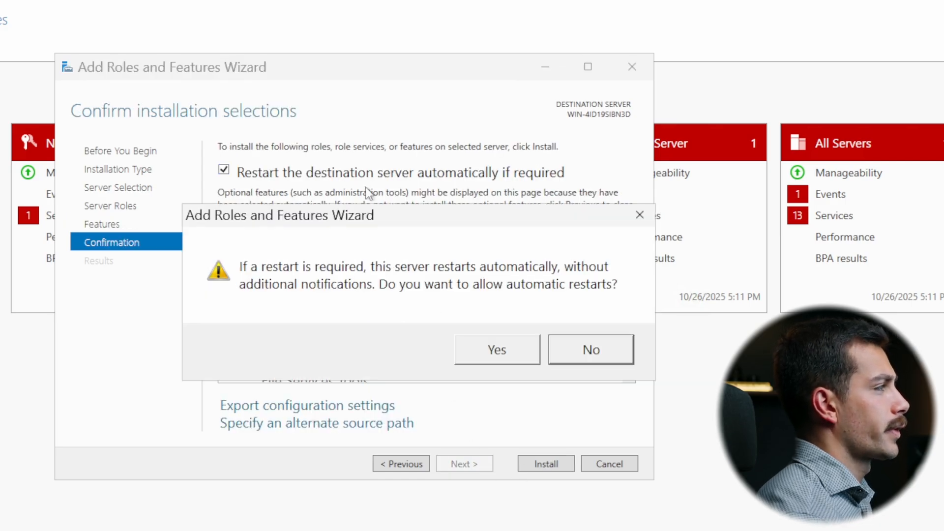
click(498, 349)
scroll(500, 352, down, 1)
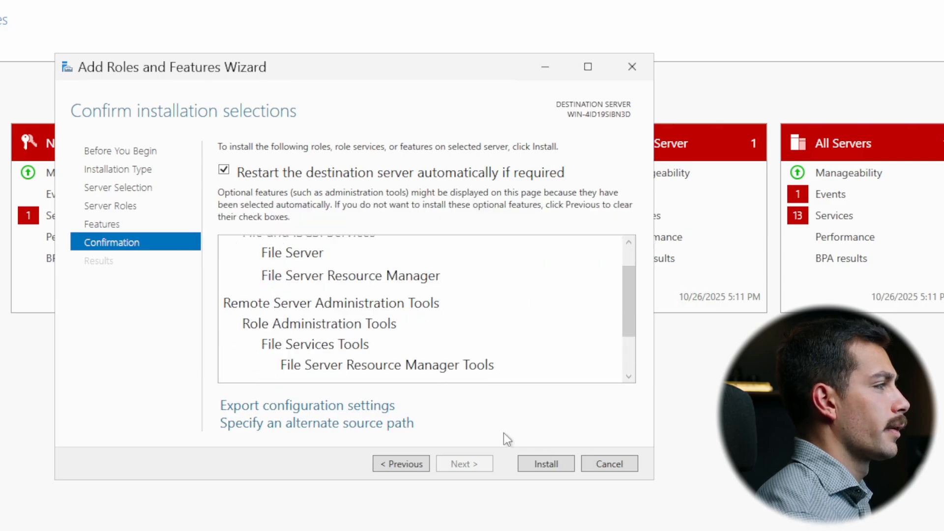
click(553, 460)
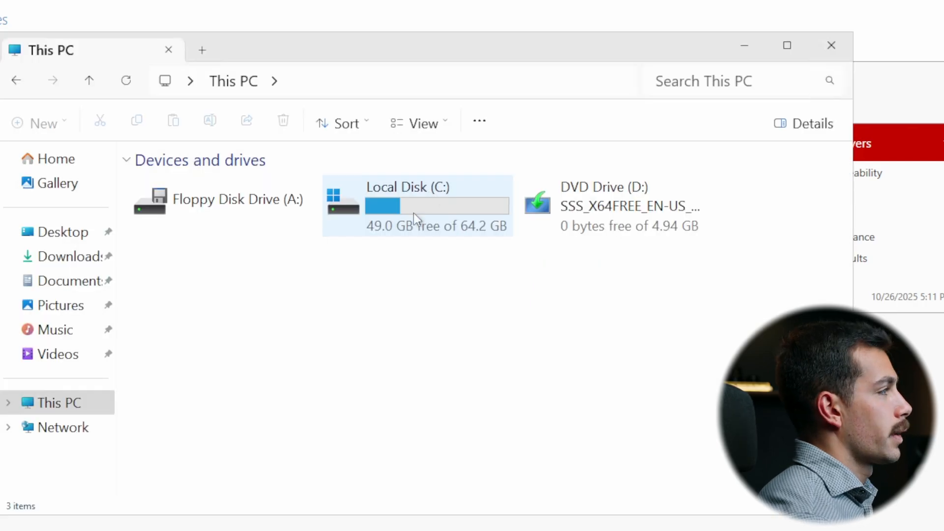
- Create a folder named Media at the root of Local Disk (C:) in File Explorer
double_click(394, 207)
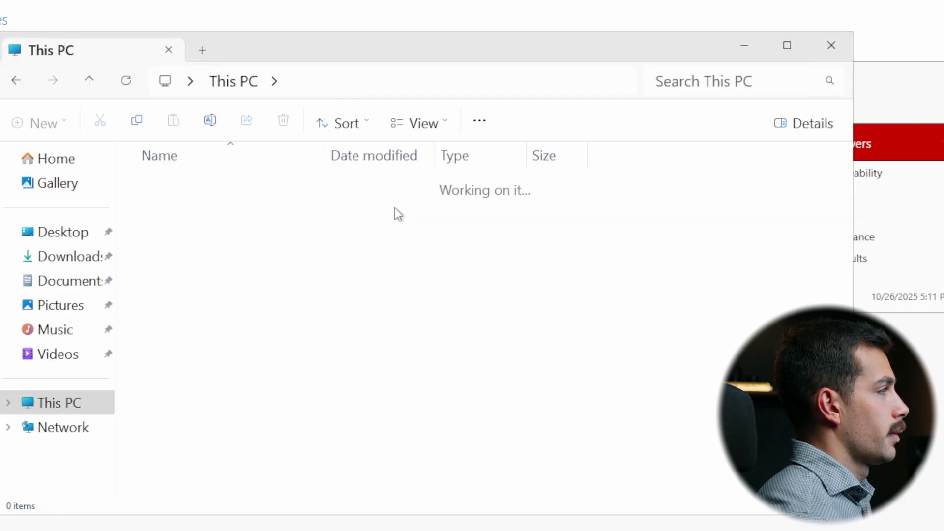
drag(295, 49, 237, 58)
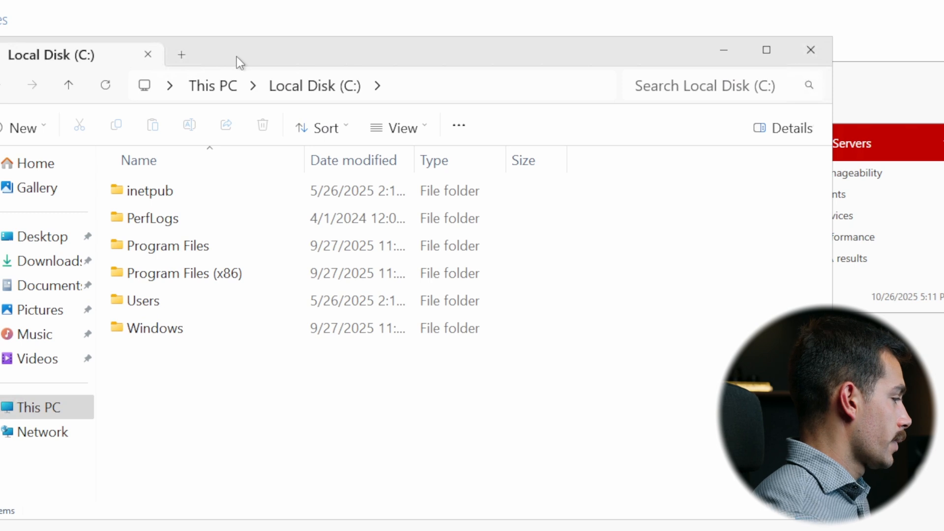
right_click(153, 371)
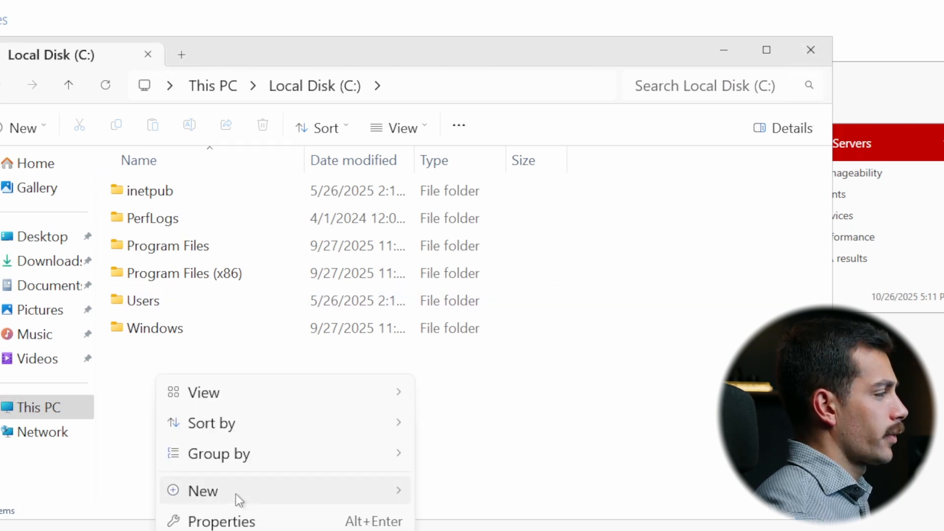
mouse_move(238, 493)
click(508, 496)
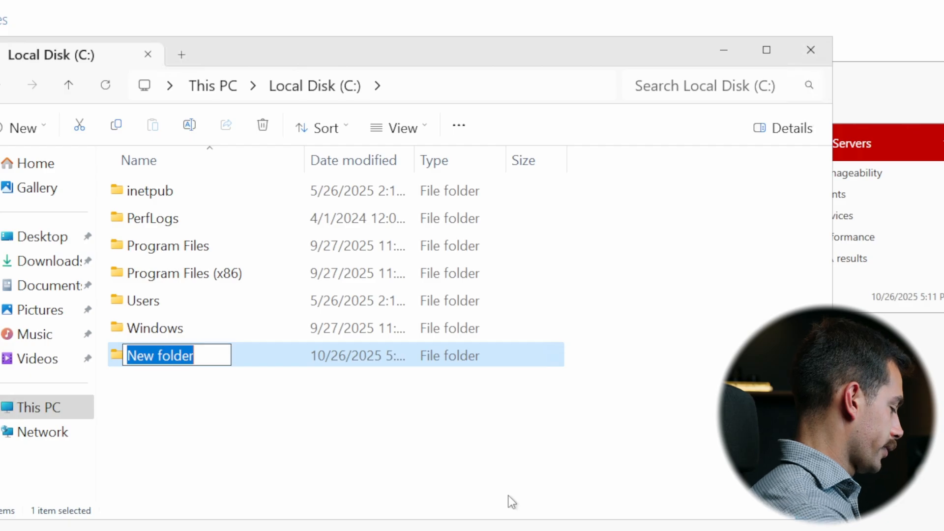
text(Media)
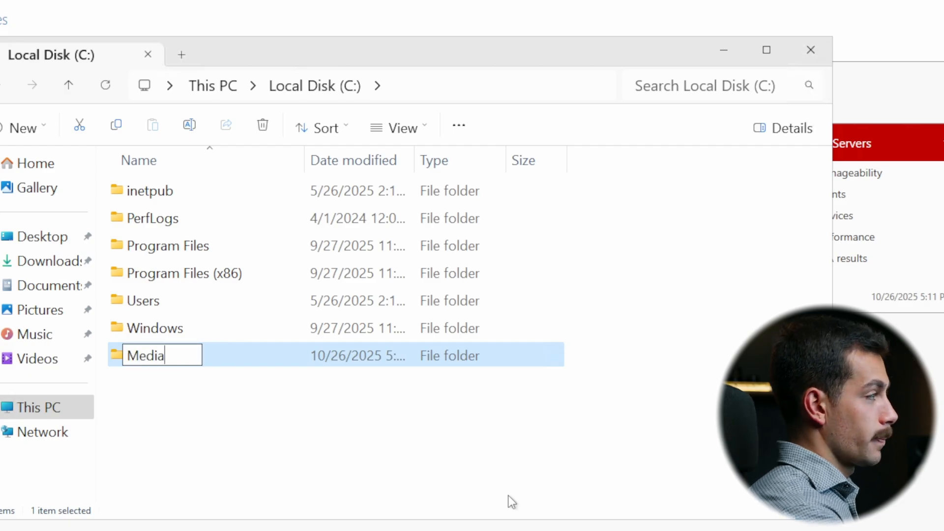
key(Return)
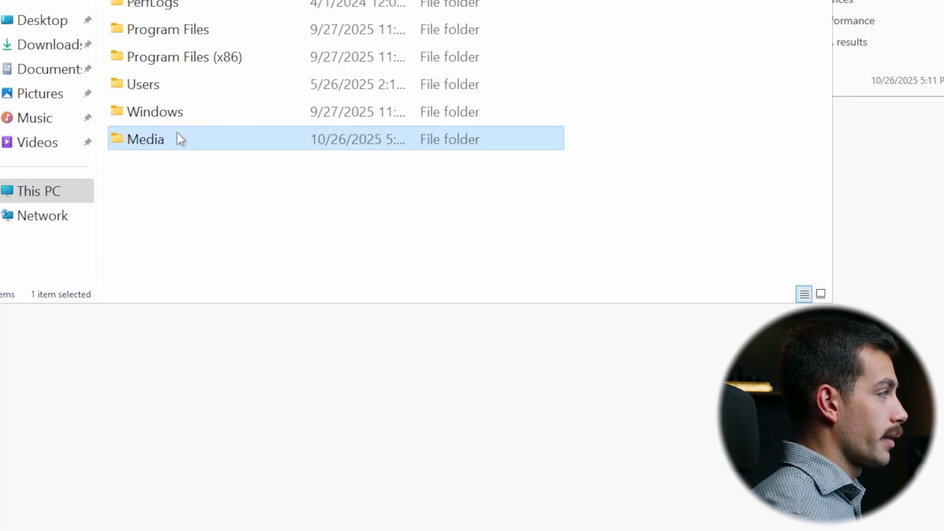
- Change the Media folder's icon to the camera icon from SHELL32.dll and apply the folder properties
right_click(170, 144)
click(256, 59)
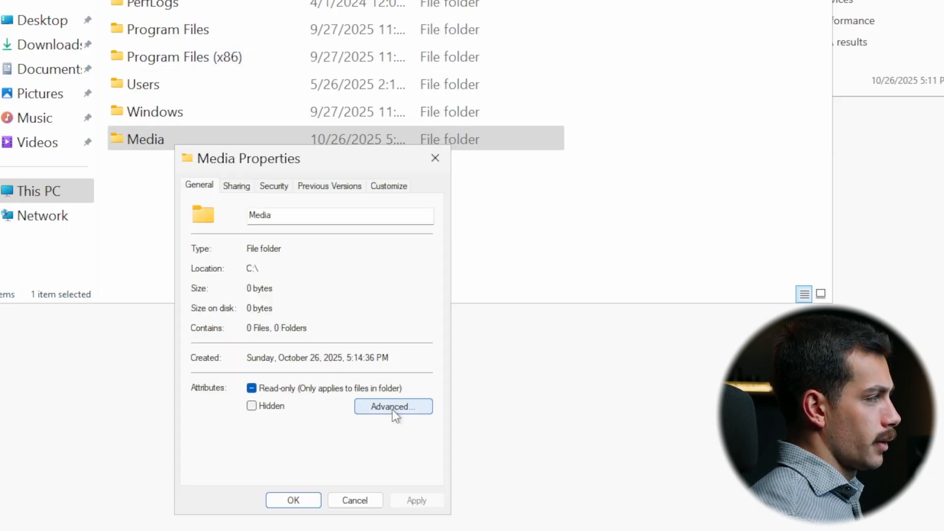
click(388, 186)
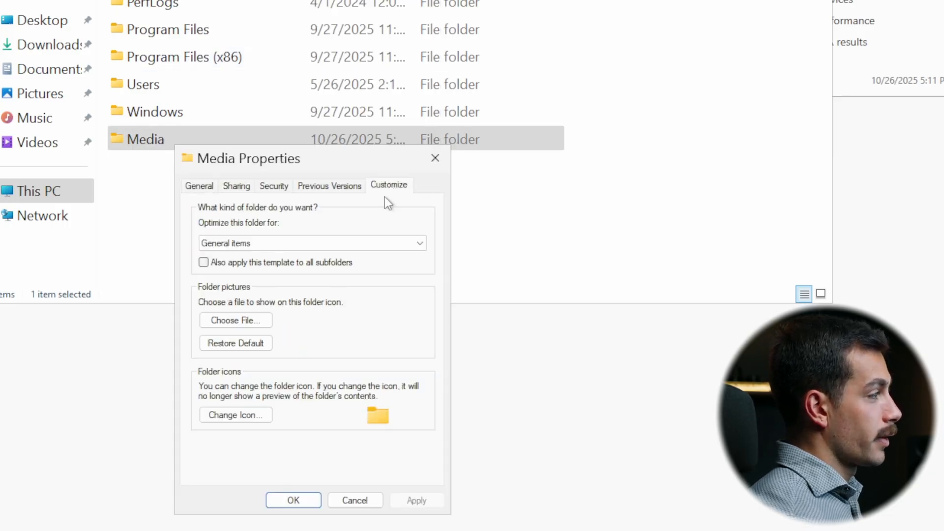
click(241, 414)
scroll(322, 377, down, 1)
scroll(322, 376, up, 3)
scroll(336, 390, down, 2)
scroll(336, 390, down, 2)
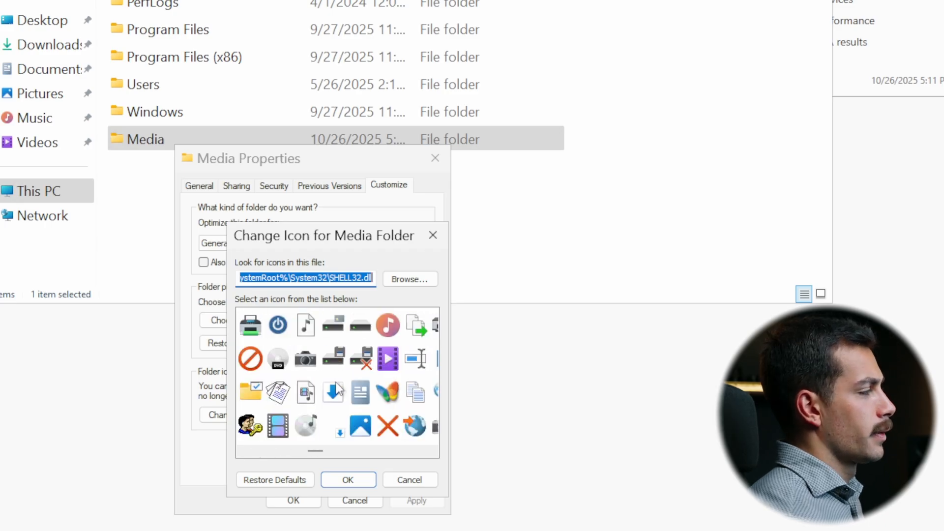
click(305, 360)
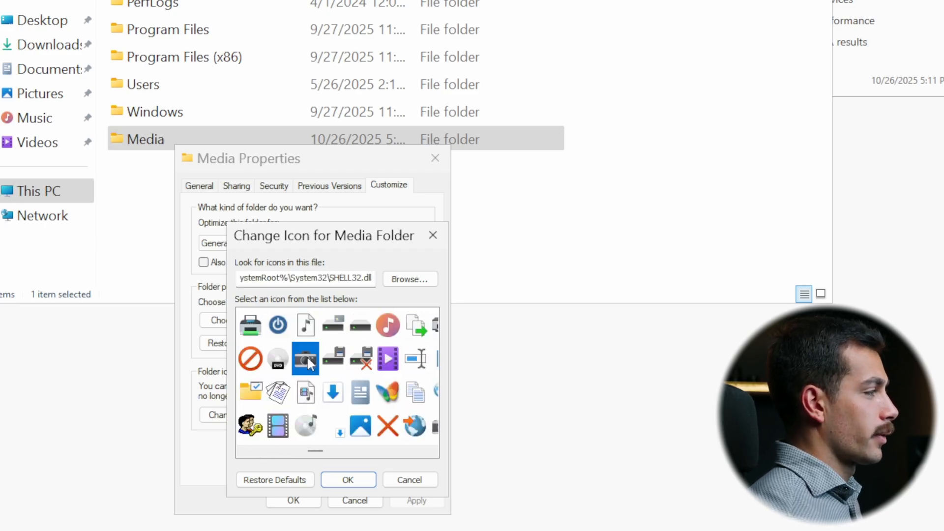
click(349, 477)
click(425, 501)
click(302, 499)
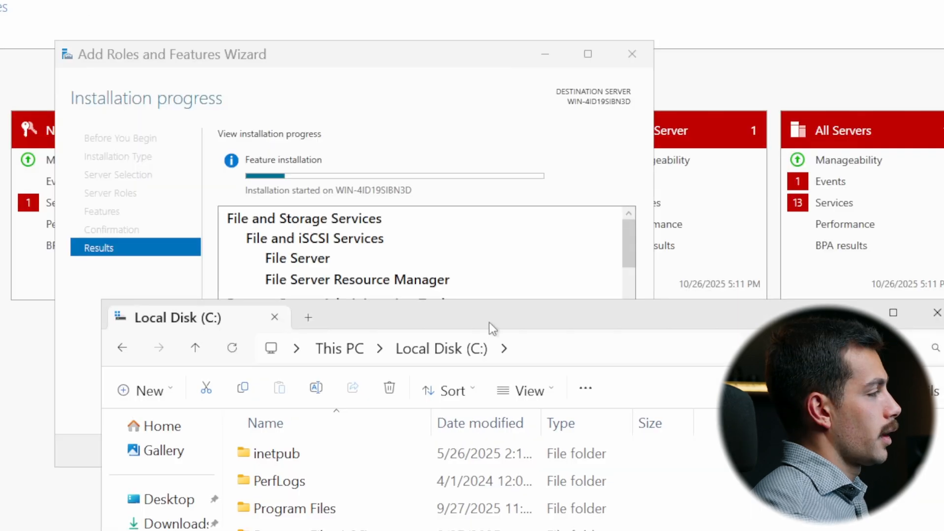
- Dismiss the Media folder's Advanced Sharing settings and open Local Users and Groups in Computer Management through Server Manager
click(303, 92)
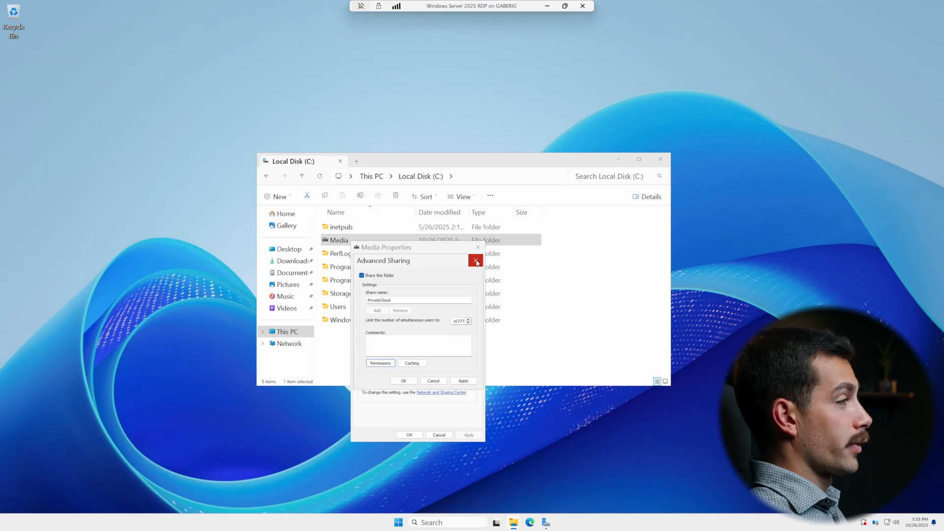
click(476, 261)
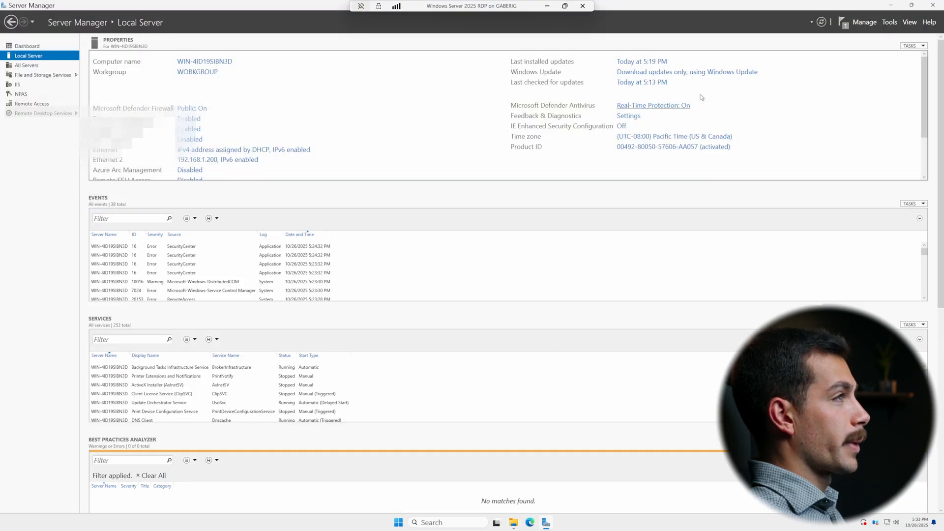
click(864, 23)
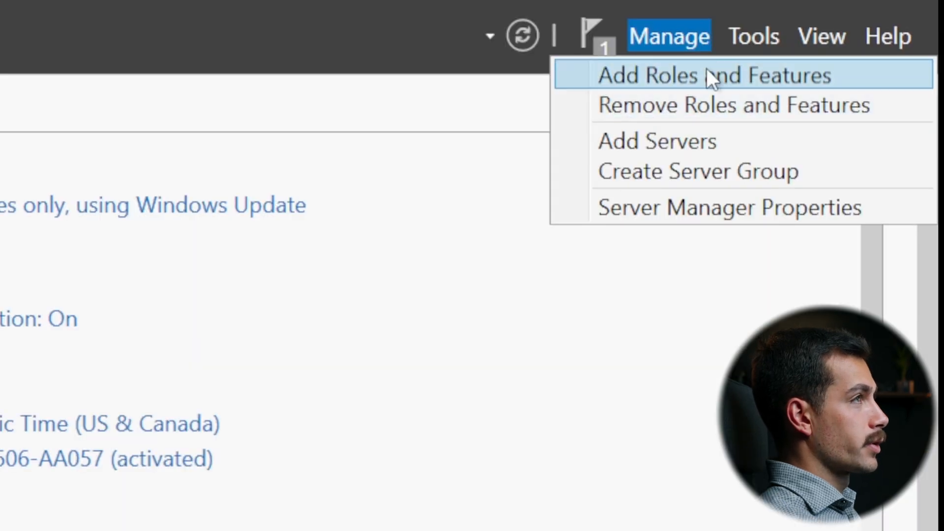
click(891, 22)
click(491, 80)
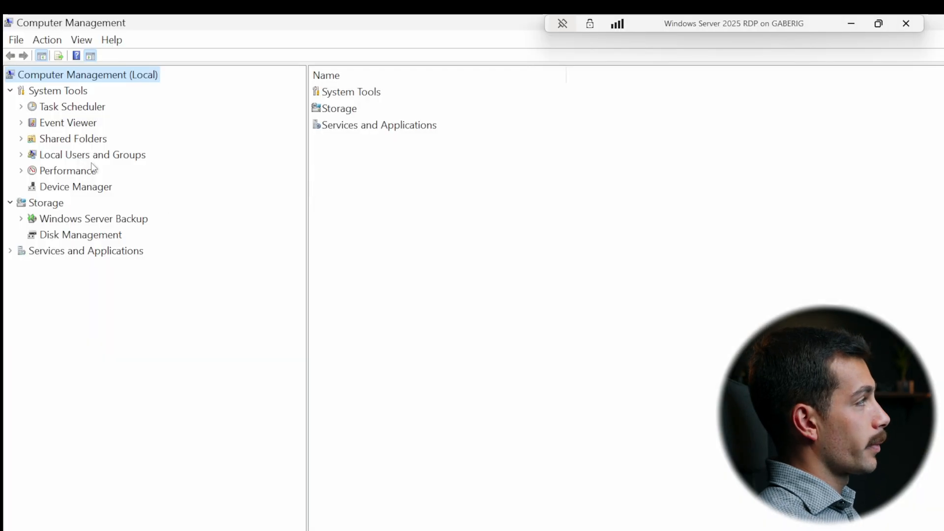
click(94, 155)
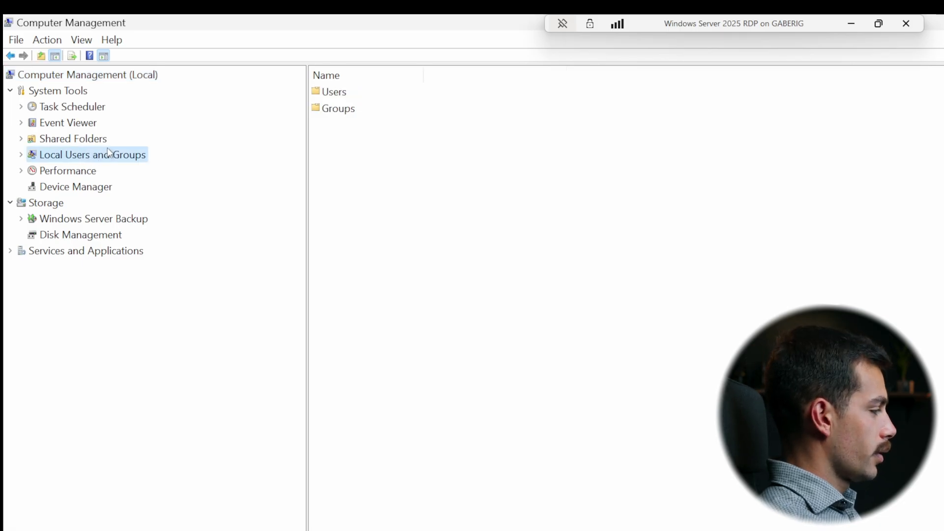
- Start a new local user named Guestuser1 that cannot change its password and whose password never expires
right_click(327, 91)
click(362, 101)
text(Gue)
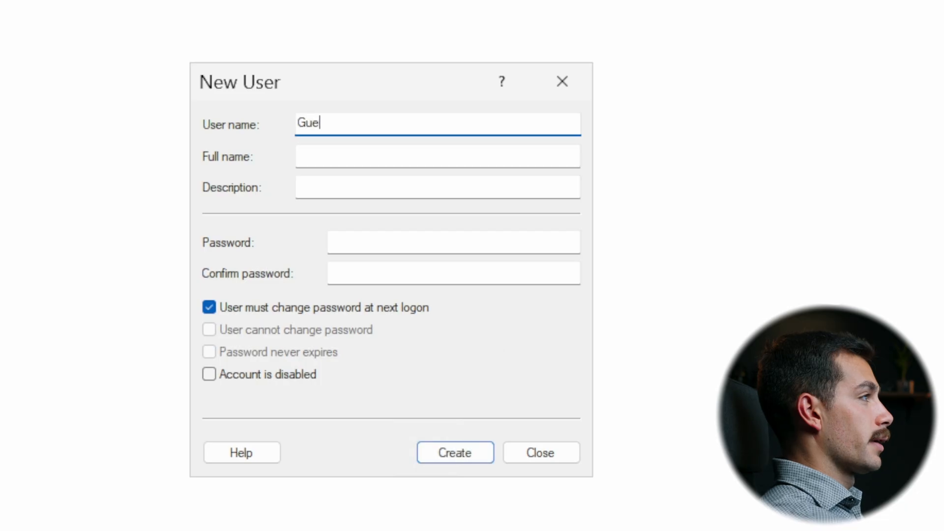
text(stuser1)
click(267, 308)
click(259, 329)
click(264, 353)
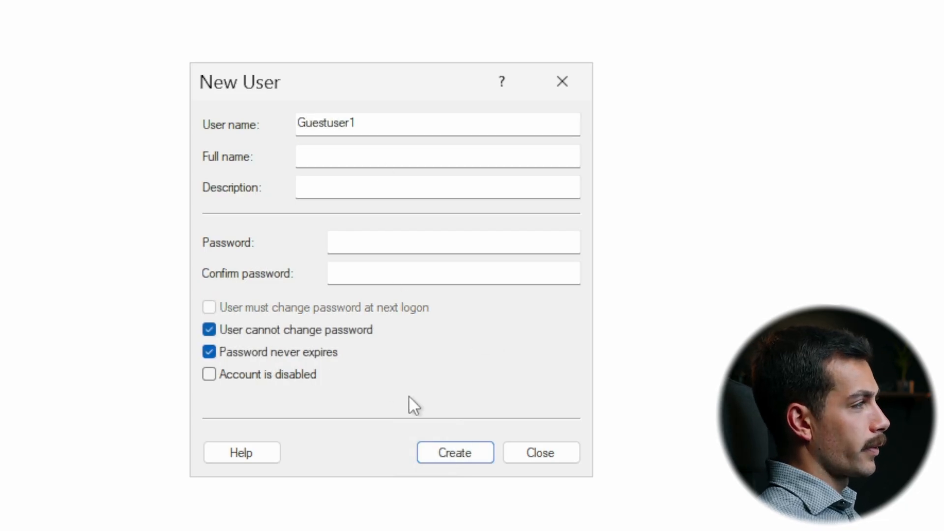
- Enter and confirm the account password for the new user
click(374, 242)
text(•••••••••••••)
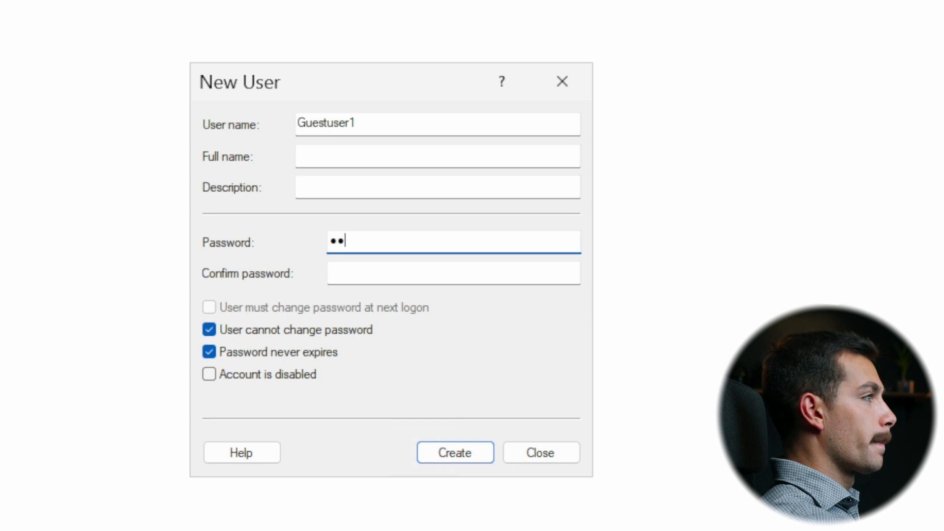
key(Tab)
text(•••••••••••••)
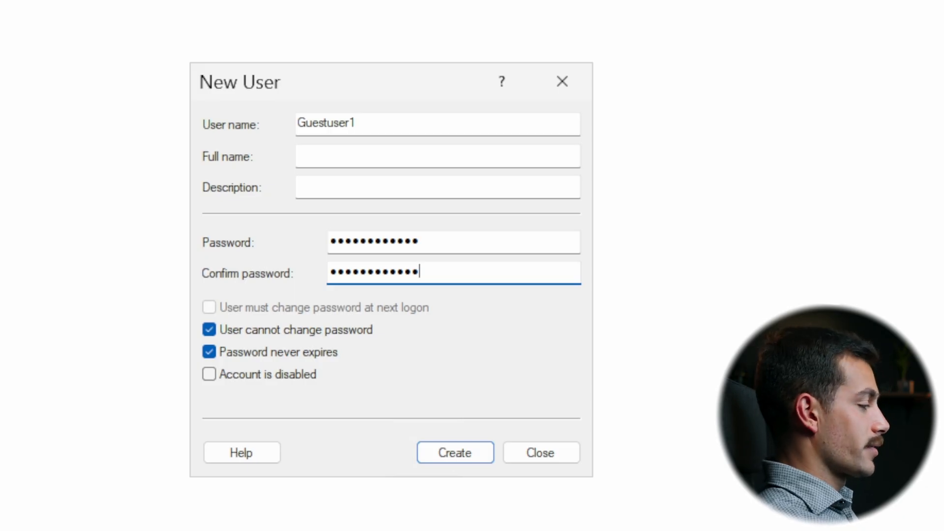
- Create the Guestuser1 account, close the new-user form and select the account in the users list
click(455, 453)
key(Escape)
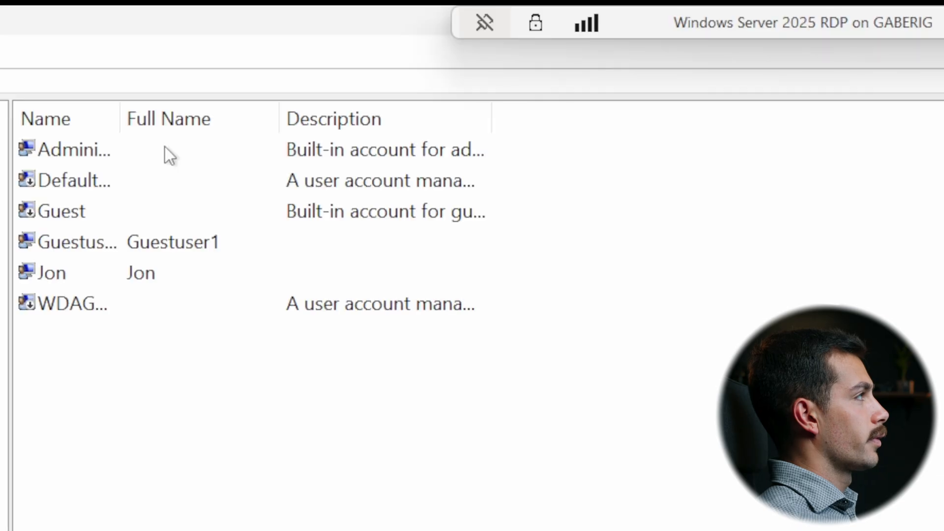
click(78, 239)
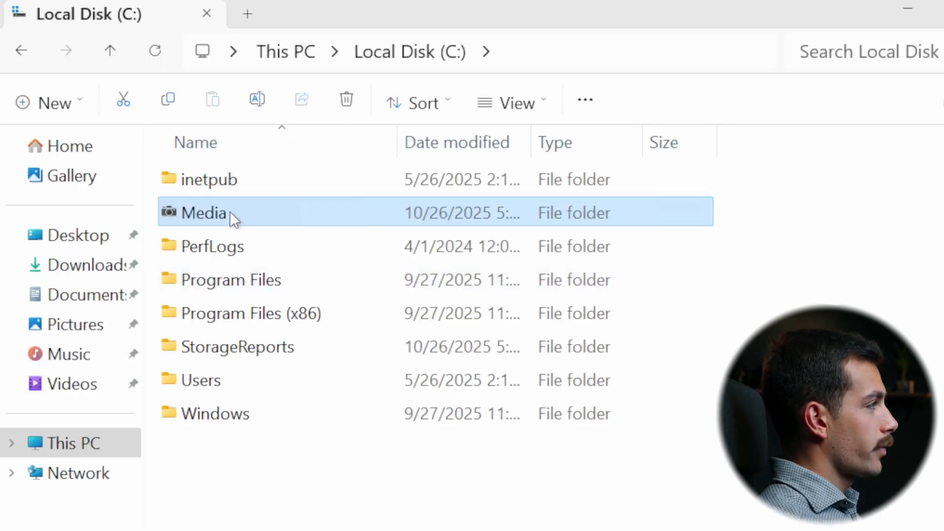
right_click(229, 212)
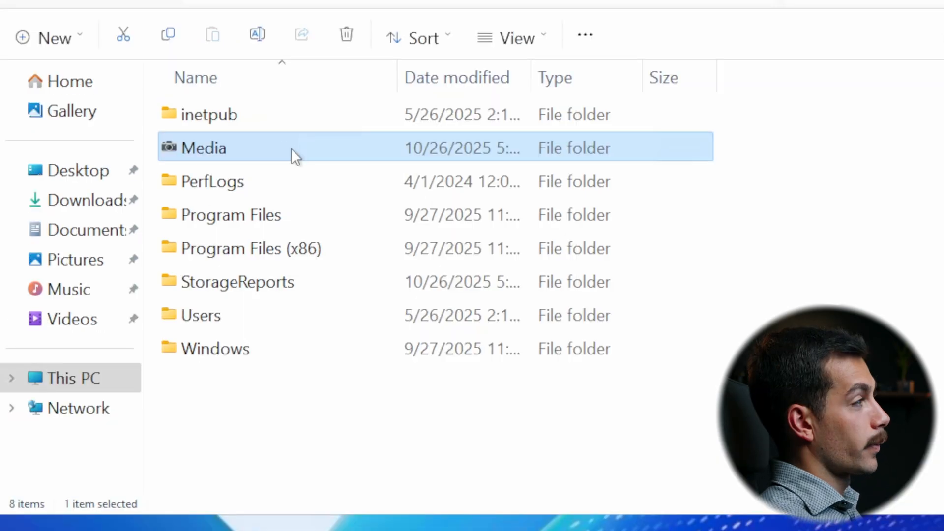
- Enable sharing of the Media folder in its advanced sharing properties, with the share name Media
right_click(285, 147)
click(367, 505)
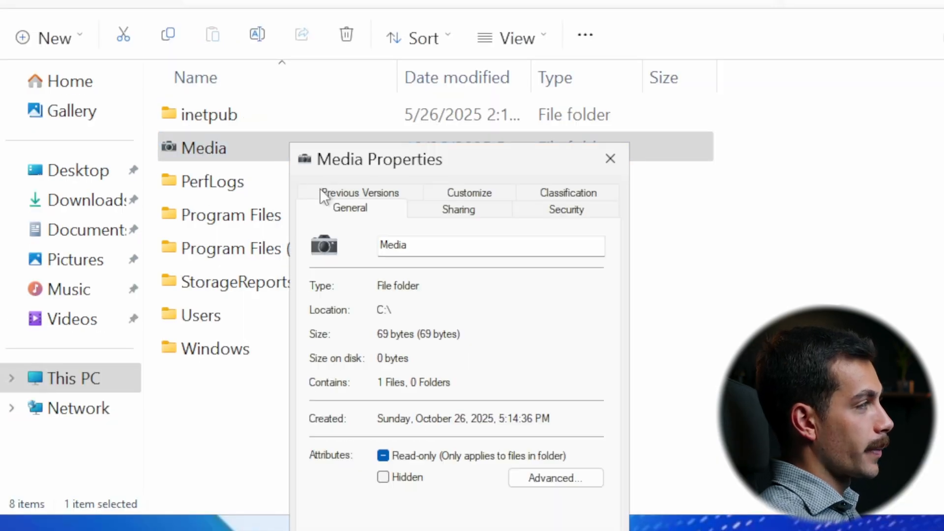
click(453, 208)
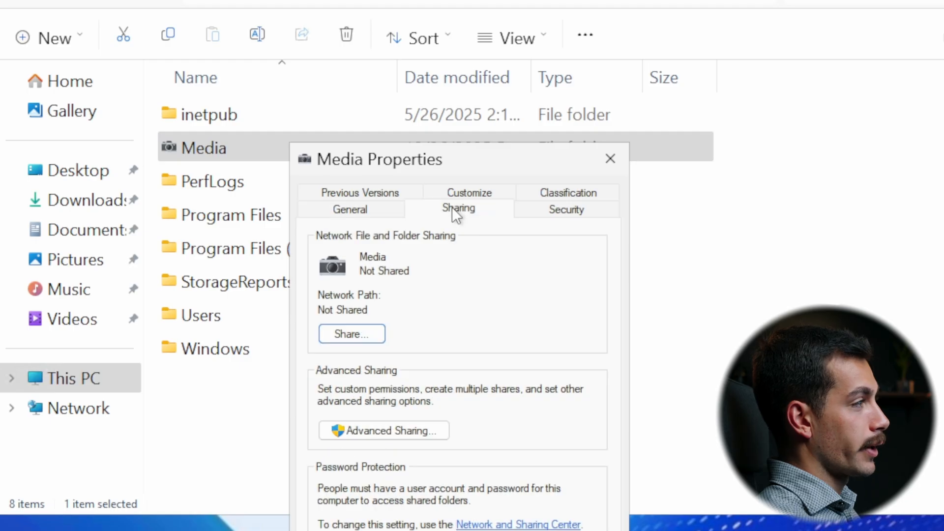
click(370, 433)
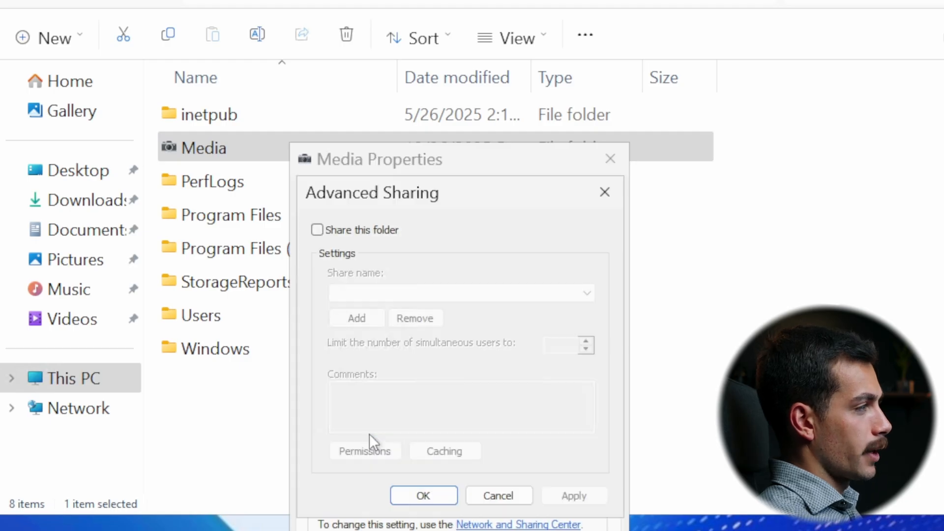
click(347, 231)
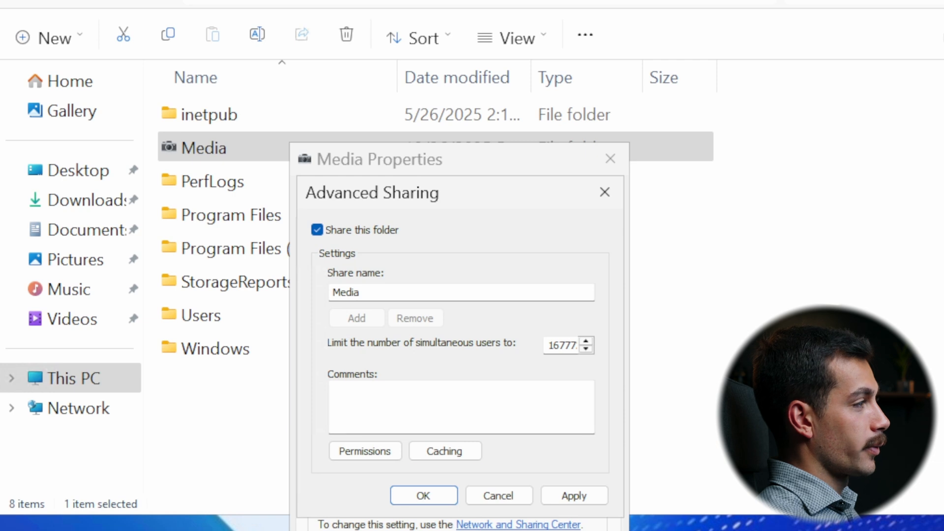
- Replace Everyone with the Administrator account in the Media share permissions
click(372, 451)
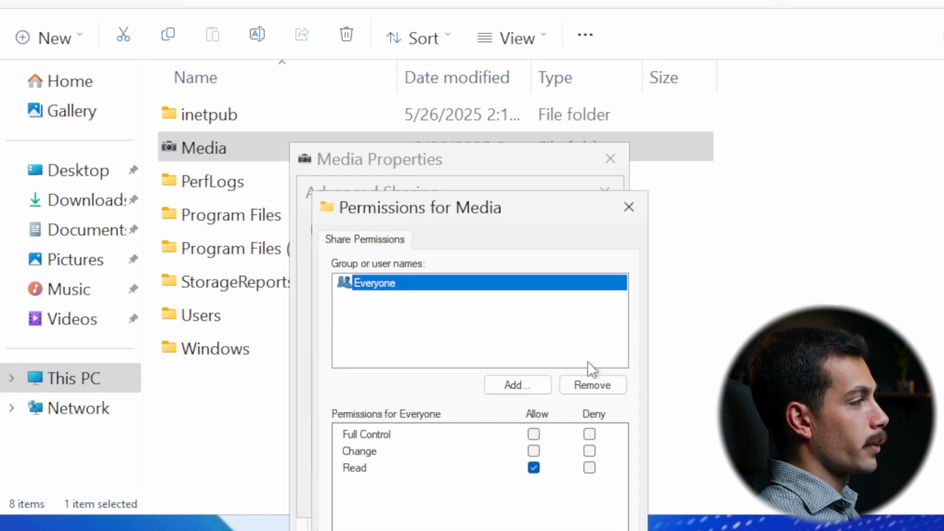
click(598, 384)
click(523, 384)
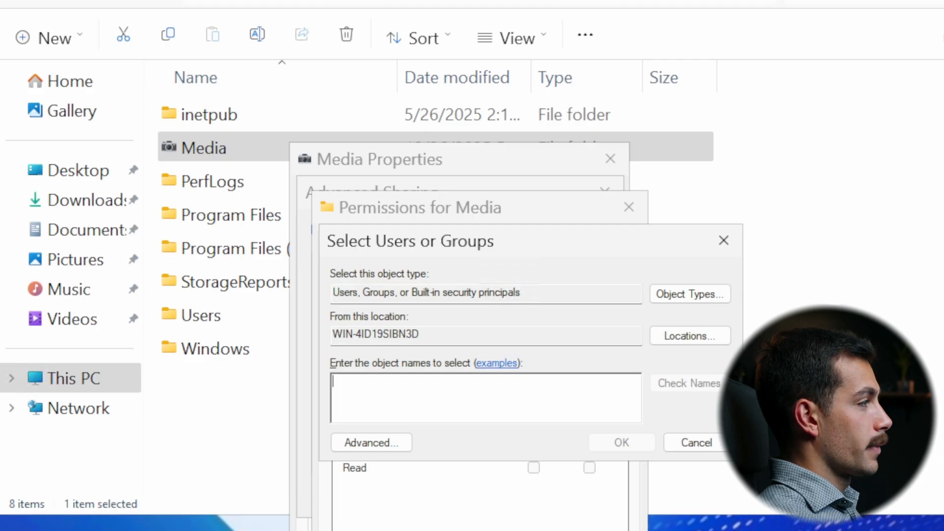
text(admin)
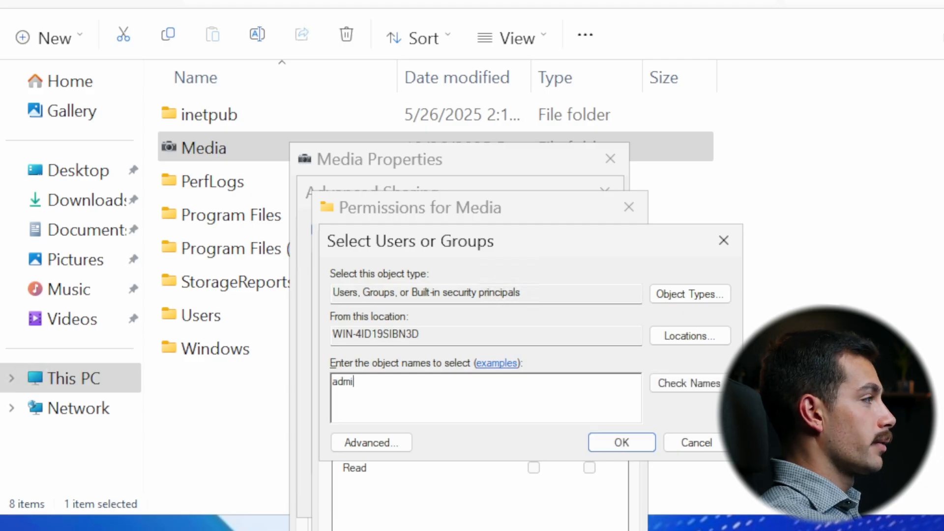
key(Return)
- Add the Guestuser1 account to the Media share permissions
click(526, 386)
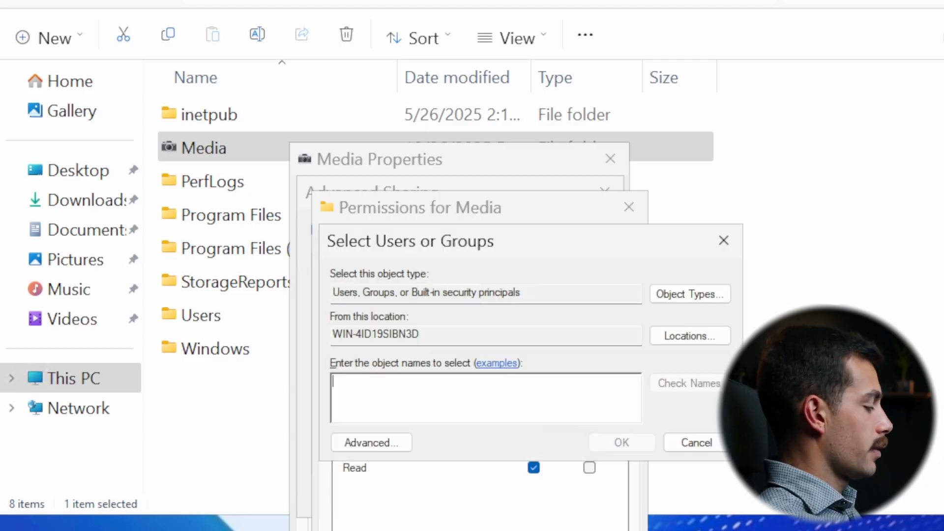
text(guest)
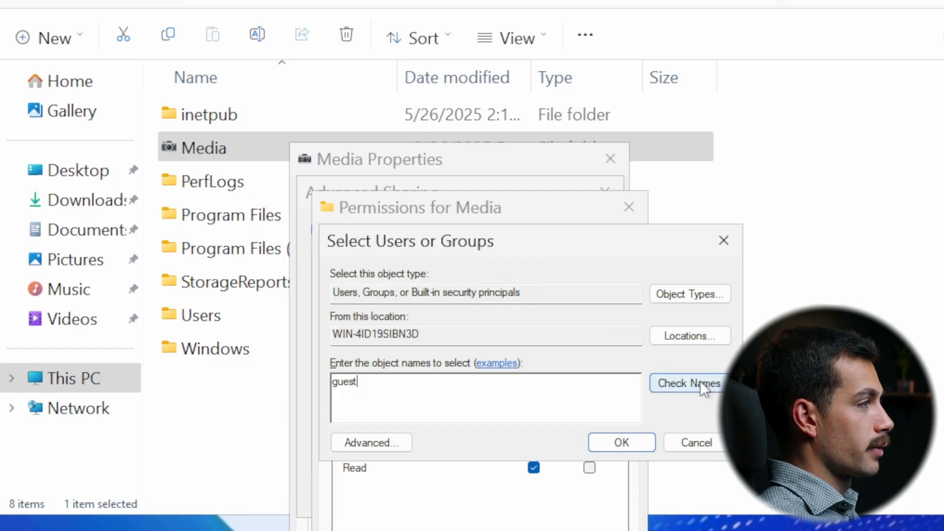
click(702, 387)
drag(454, 382, 310, 369)
key(BackSpace)
text(guestuser1)
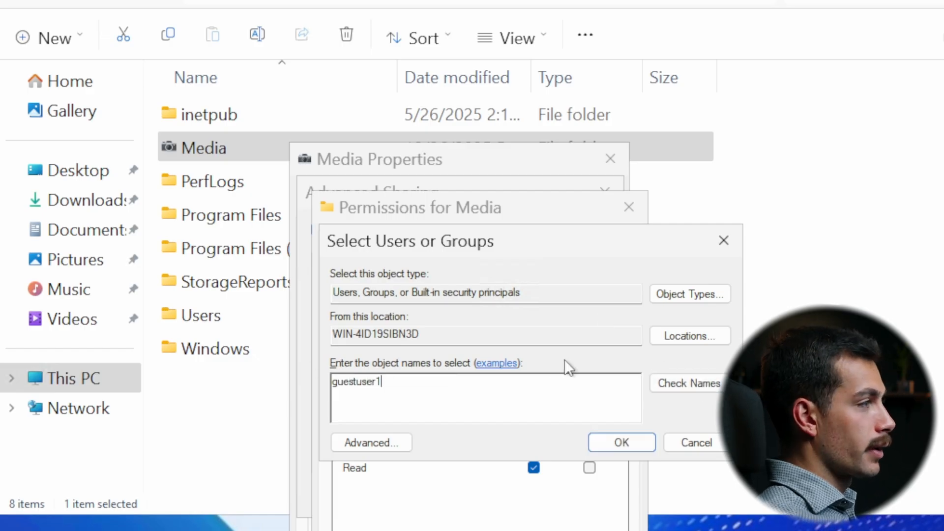
key(Return)
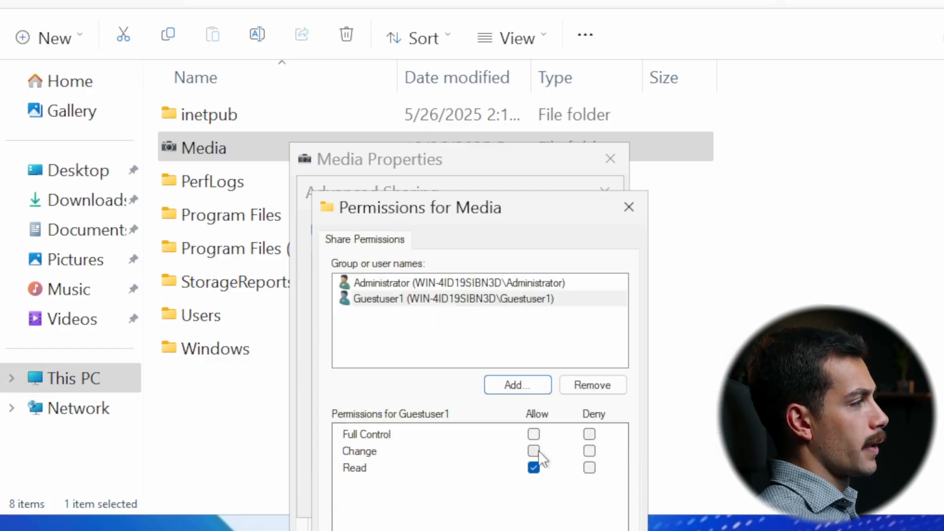
- Allow Full Control for the Administrator account on the Media share and confirm the permissions
click(447, 299)
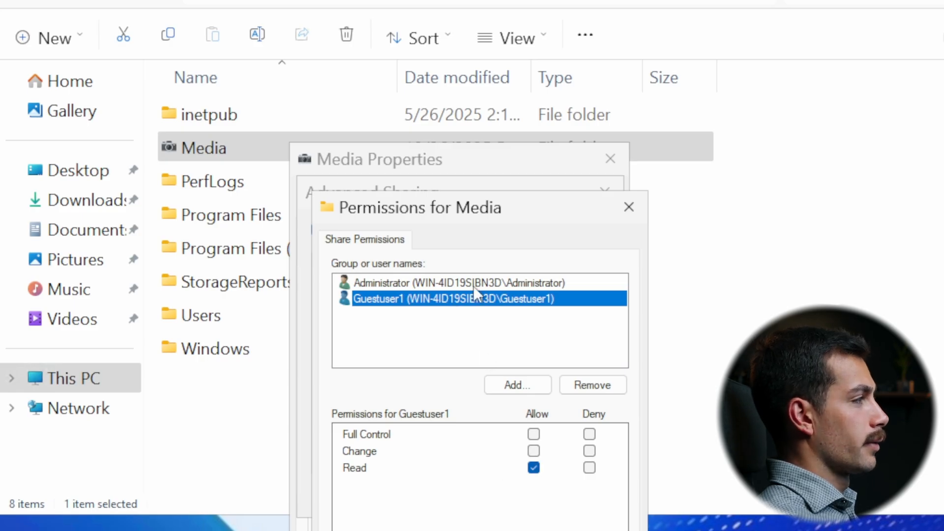
click(447, 284)
click(534, 434)
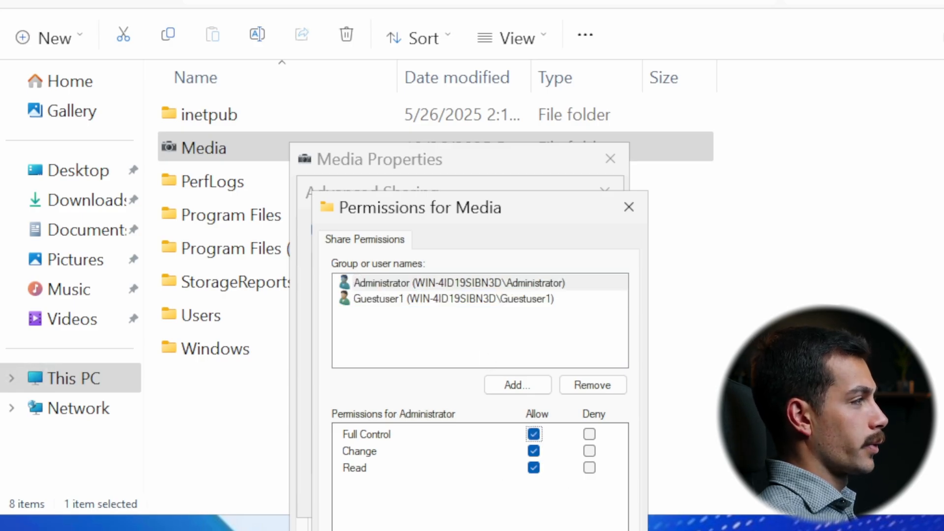
key(Return)
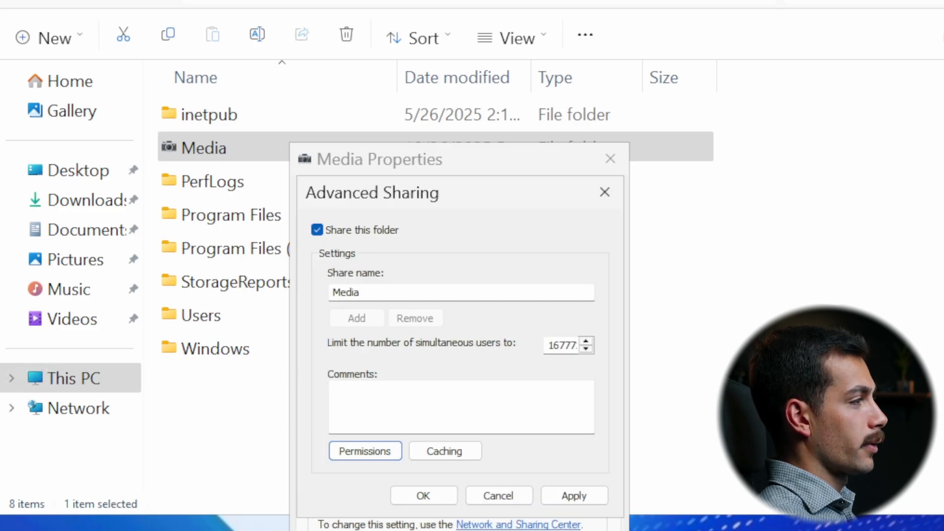
- Apply the advanced sharing settings and close the Media folder properties
click(573, 496)
click(428, 498)
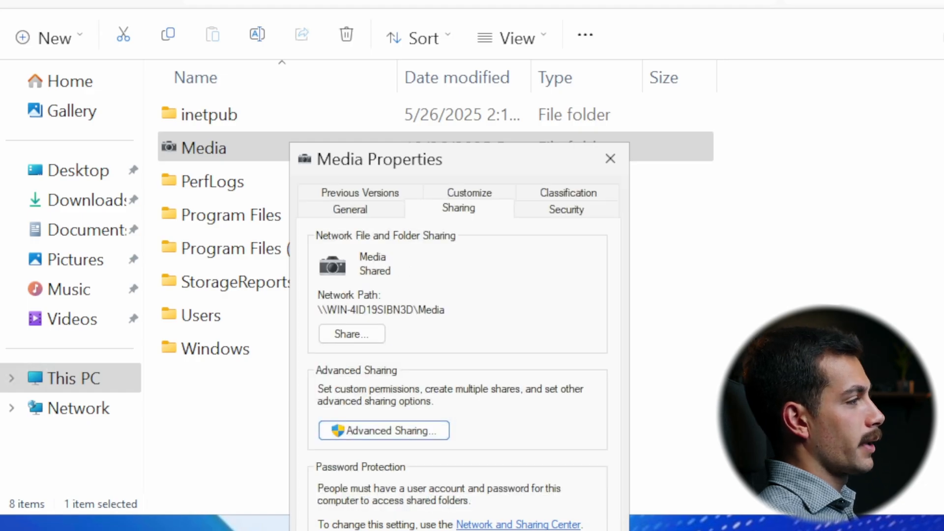
key(Escape)
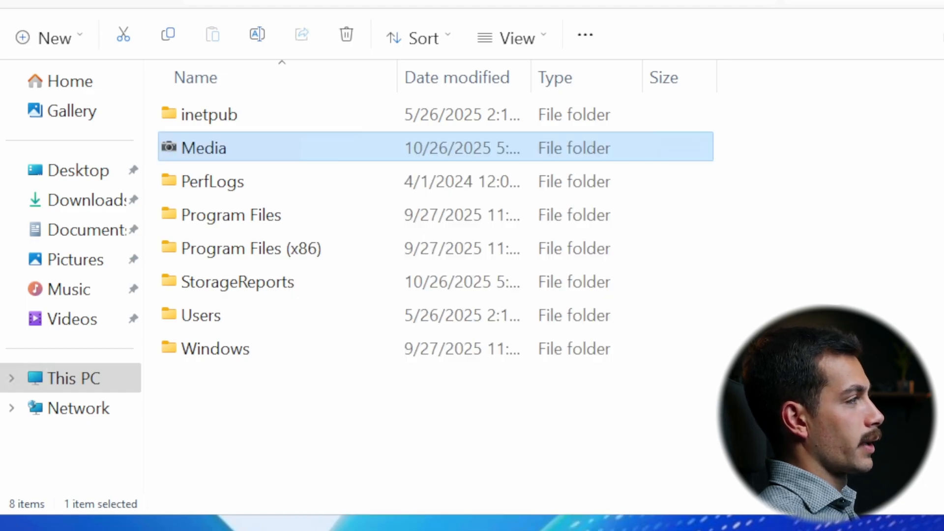
- Examine the Media folder's security permissions for SYSTEM, Users and Administrators, and leave them as they are
right_click(202, 147)
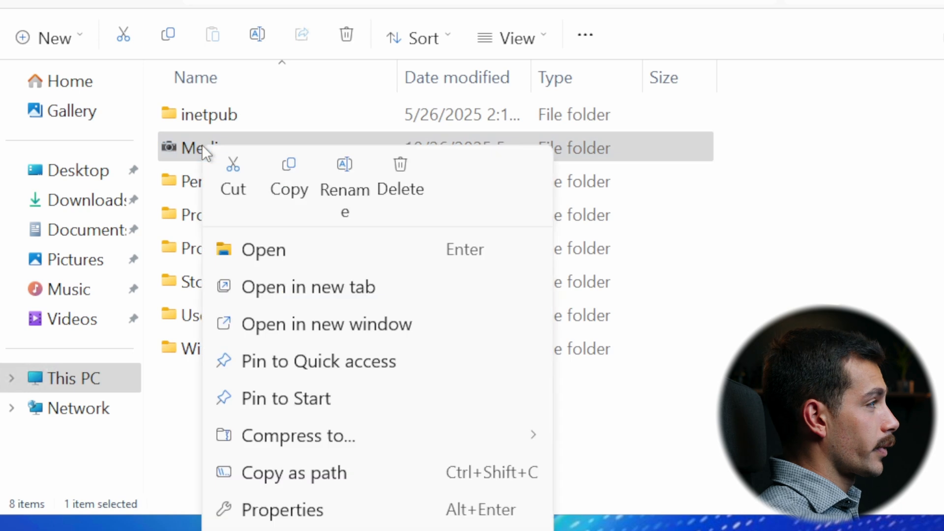
click(310, 508)
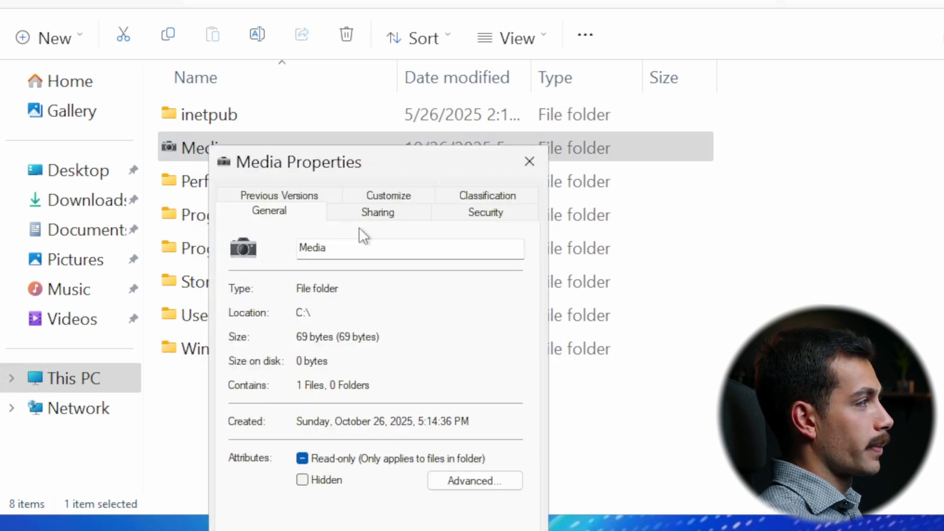
click(476, 216)
click(344, 316)
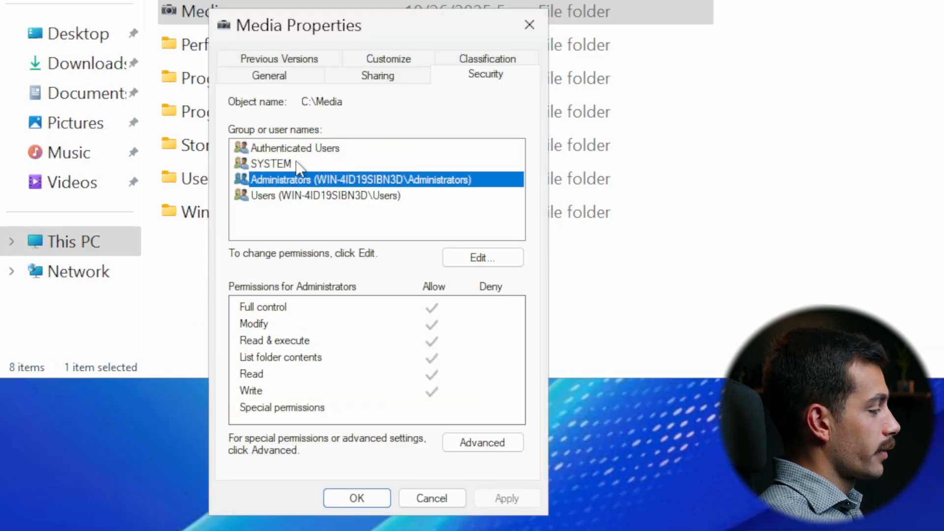
click(297, 165)
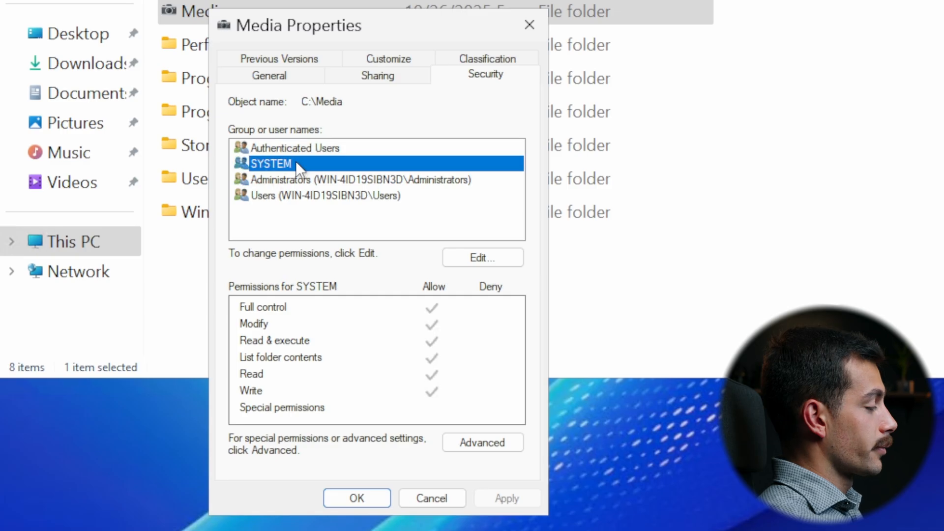
click(292, 195)
click(307, 177)
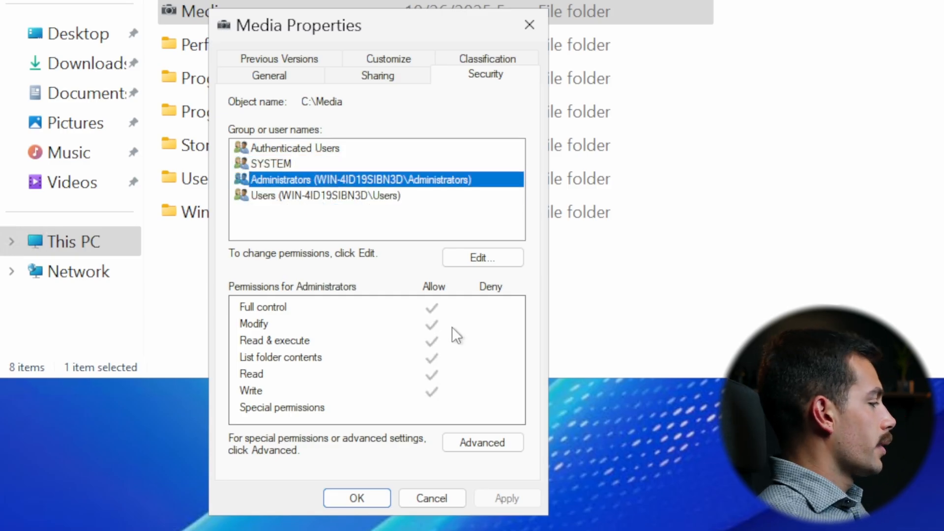
click(442, 495)
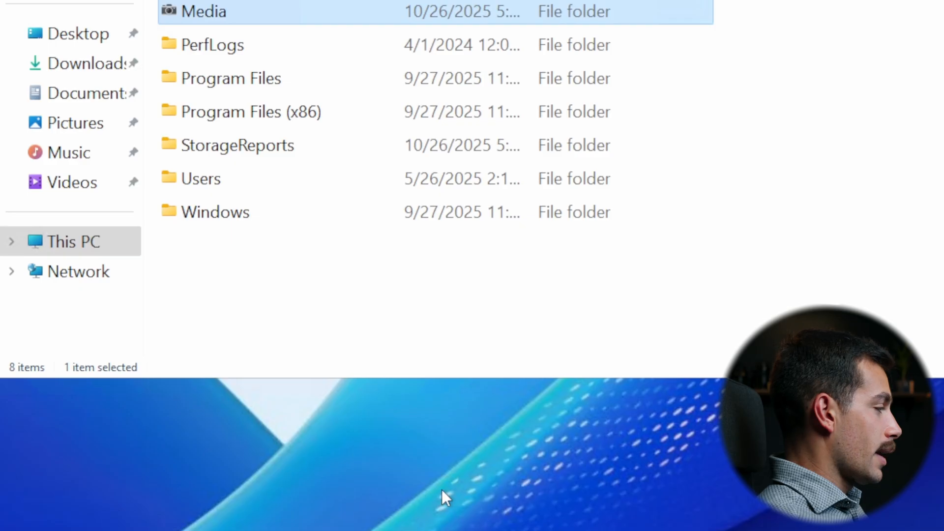
- Turn on network discovery for public networks in the Network and Sharing Center's advanced sharing settings, and close Settings and Control Panel
key(super)
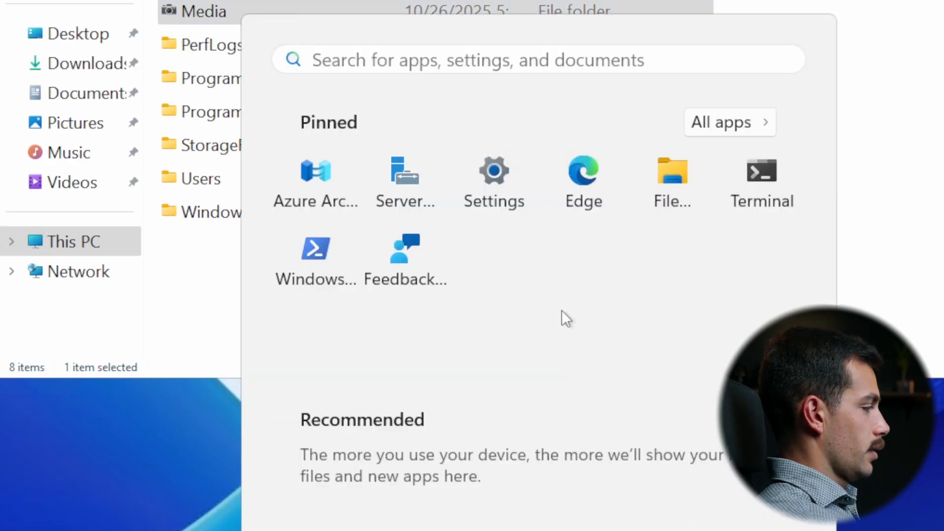
text(cont)
key(Return)
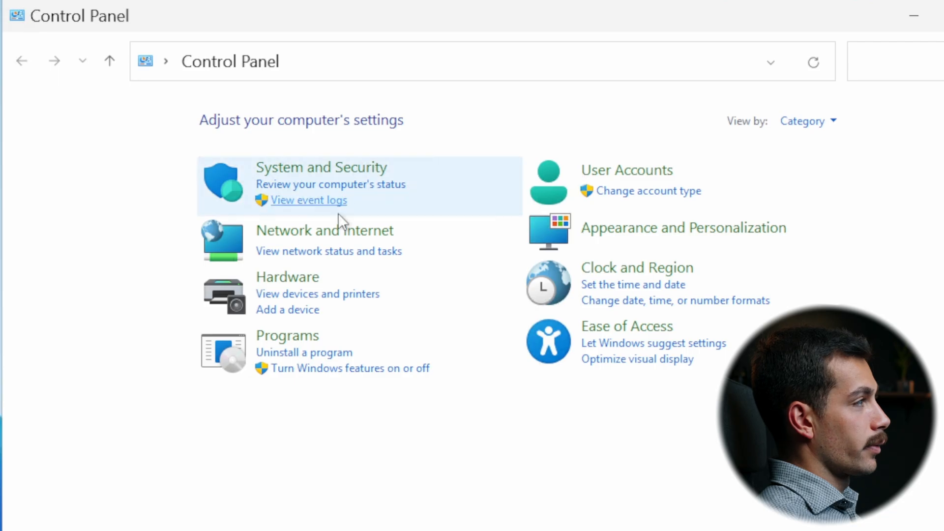
click(343, 231)
click(364, 119)
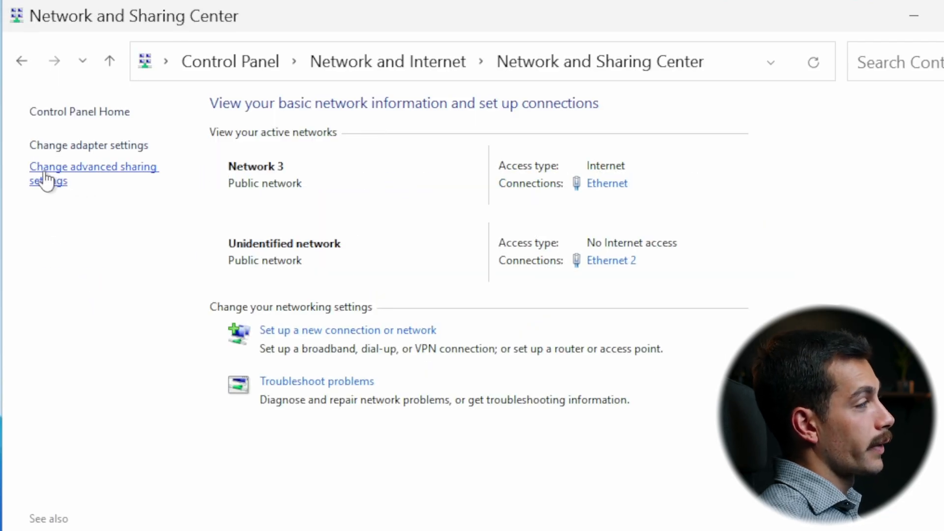
click(60, 179)
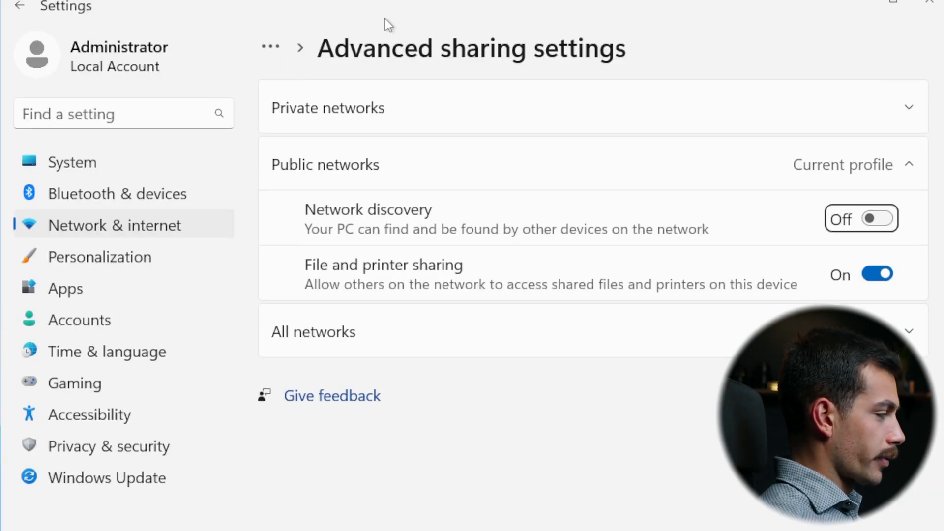
click(870, 220)
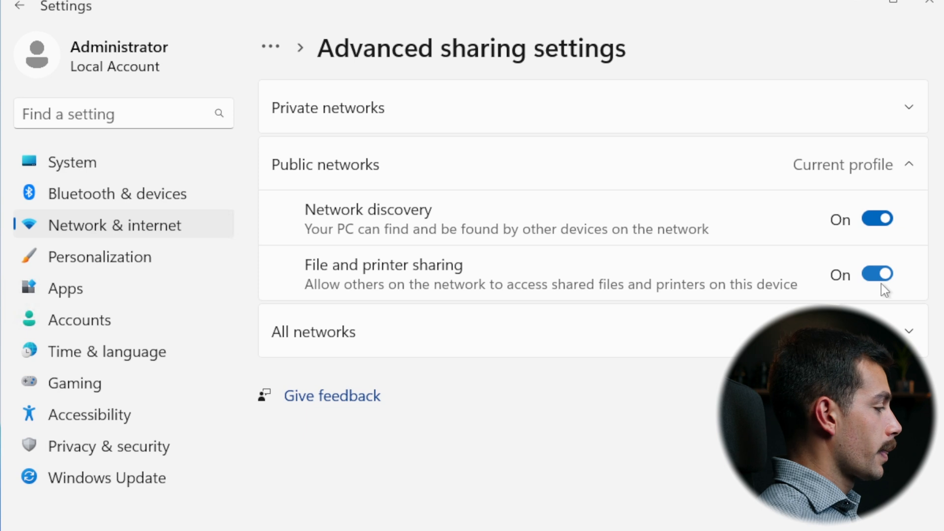
click(928, 6)
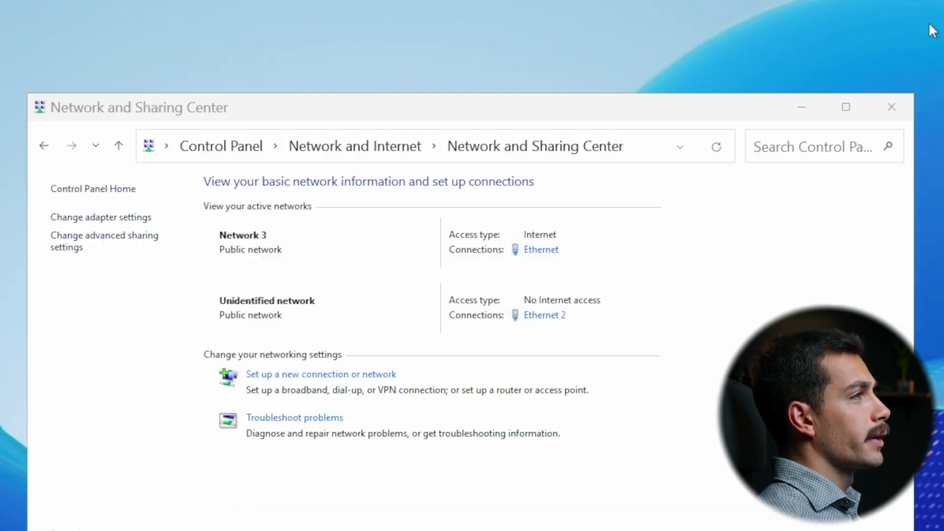
click(896, 111)
- Run netsh advfirewall firewall set rule group="File and Printer Sharing" new enable=yes in Windows PowerShell and exit the session
key(super)
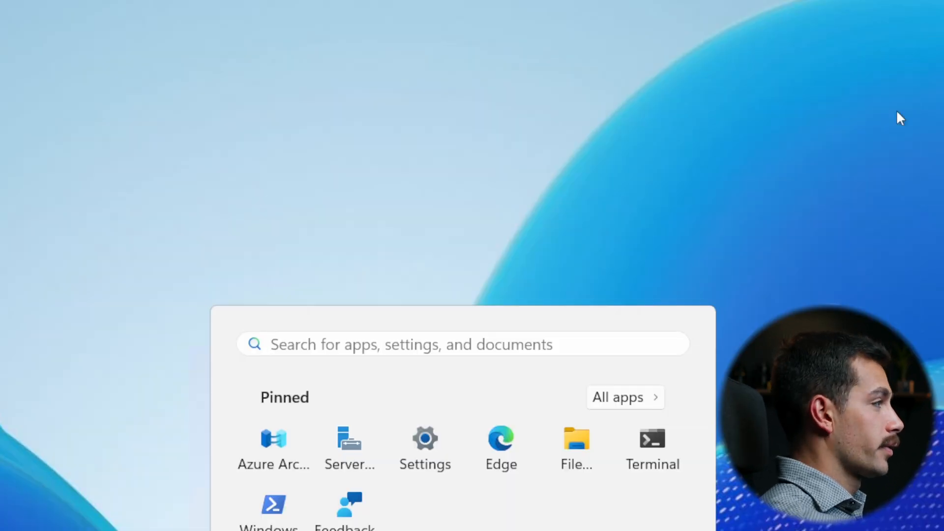
click(275, 503)
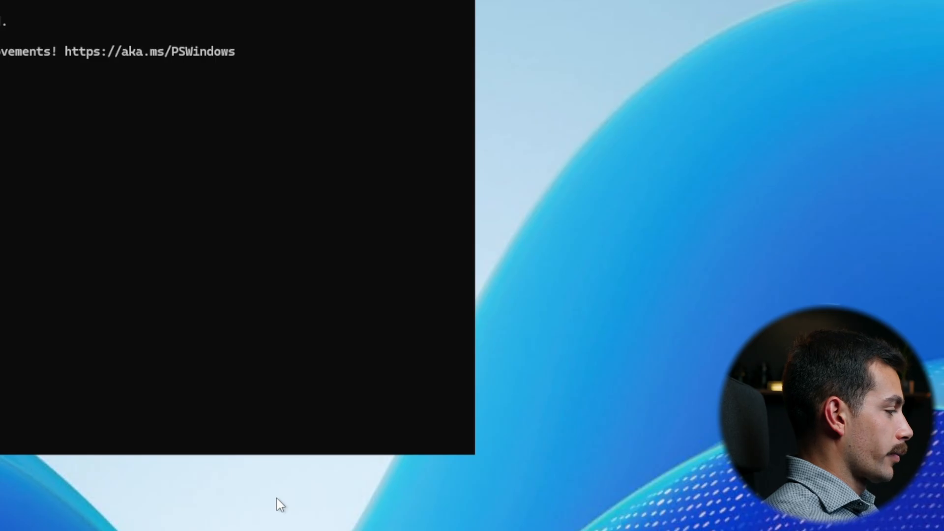
text(net)
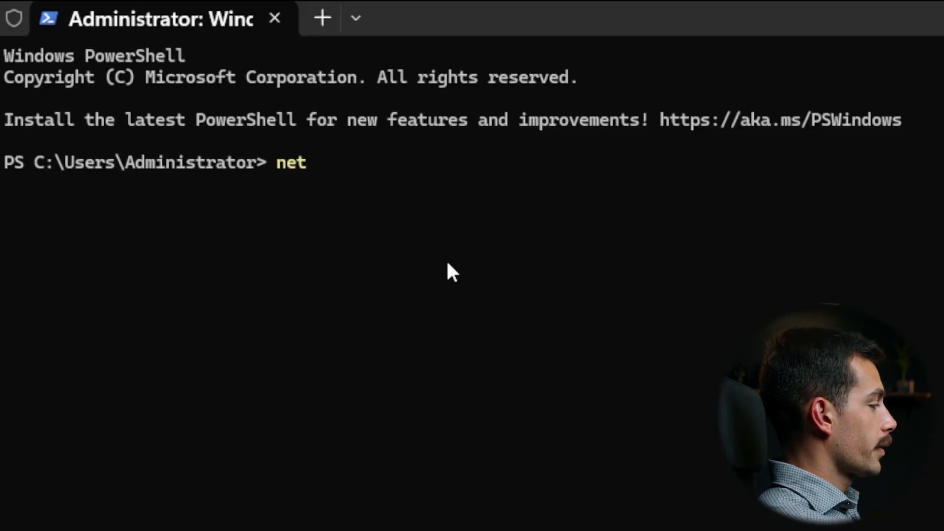
text(sh a)
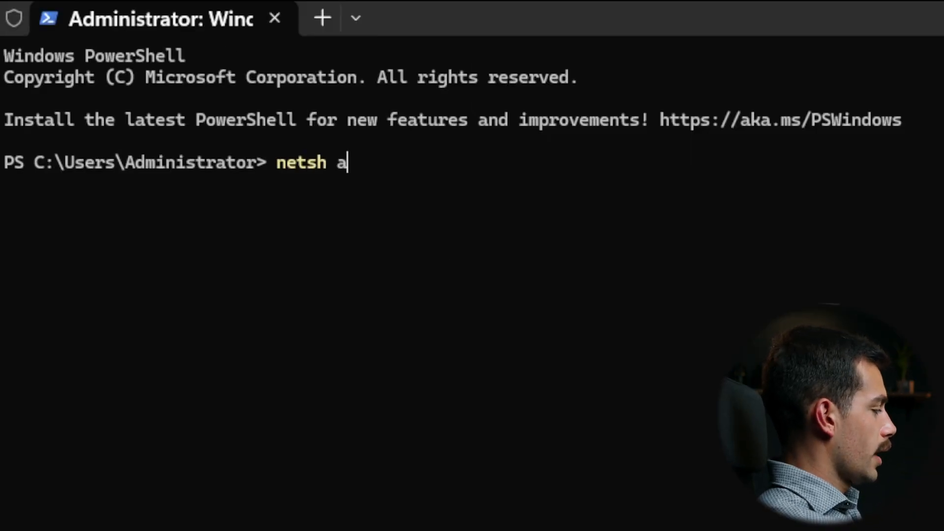
text(dvfirewall f)
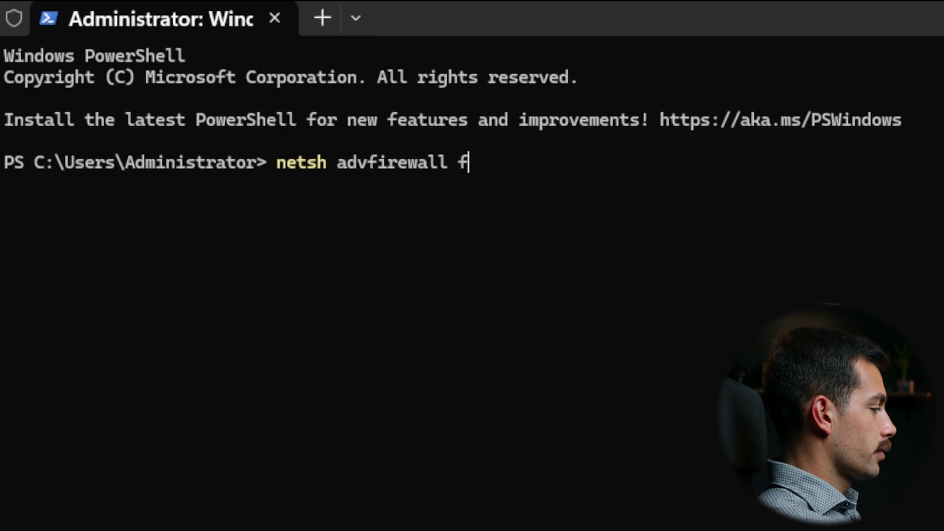
text(irewall set rule)
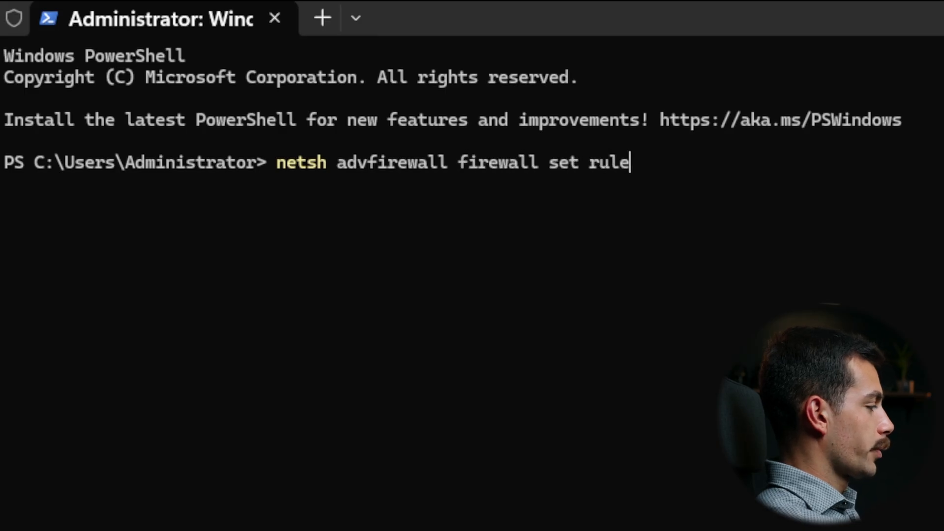
text( group=)
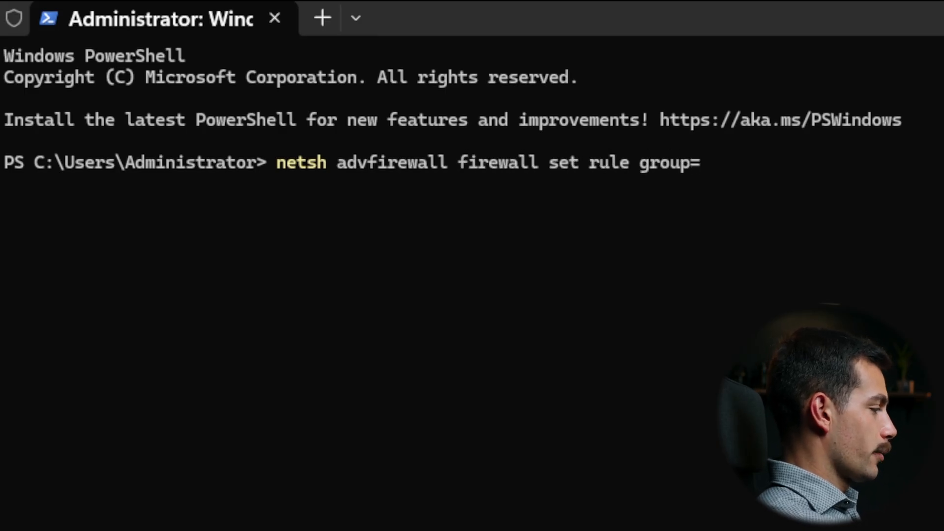
text(")
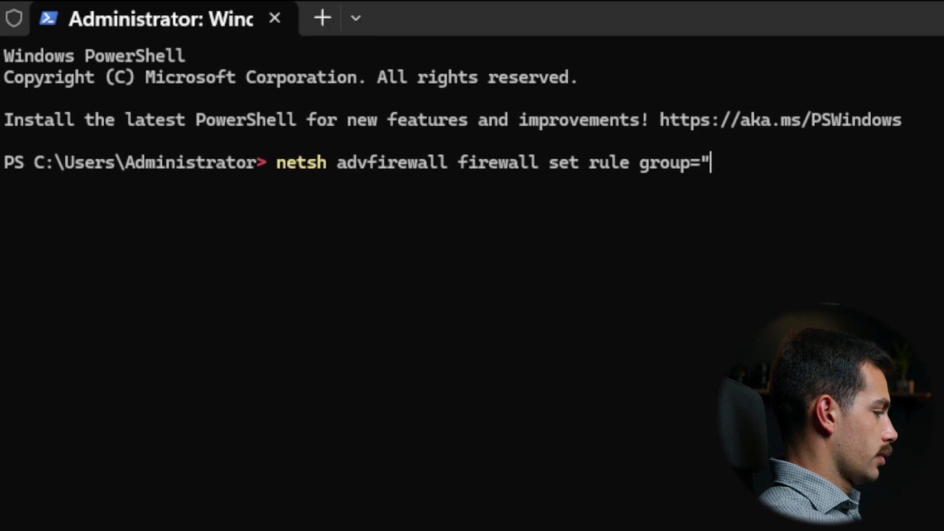
text(File and Printer)
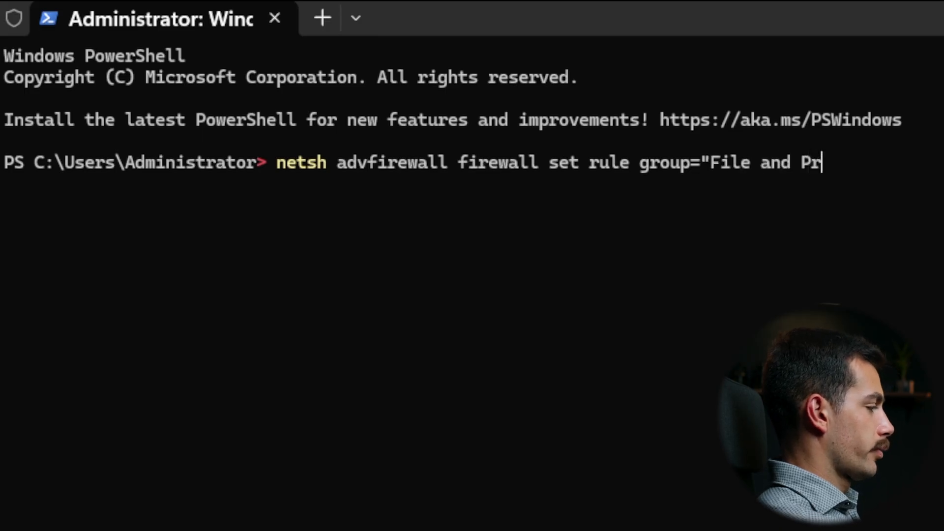
text( Sharing" )
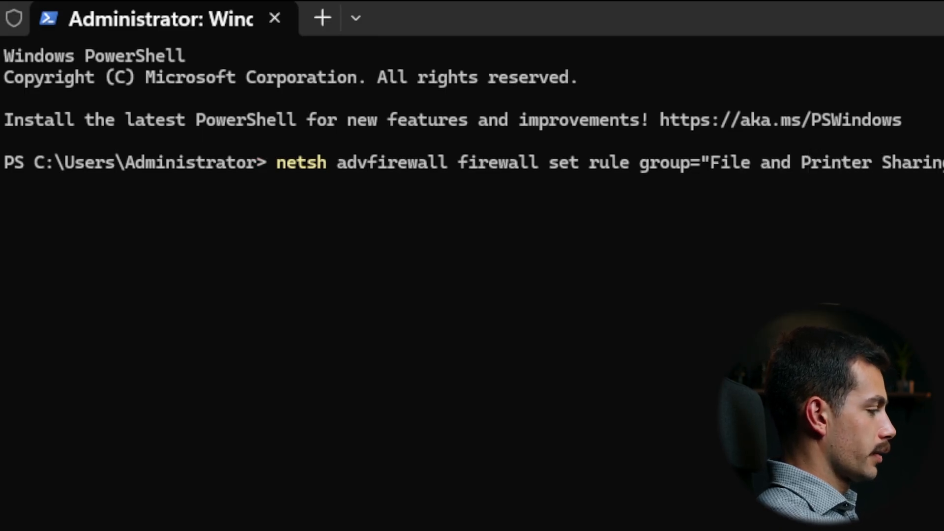
text(new enable=)
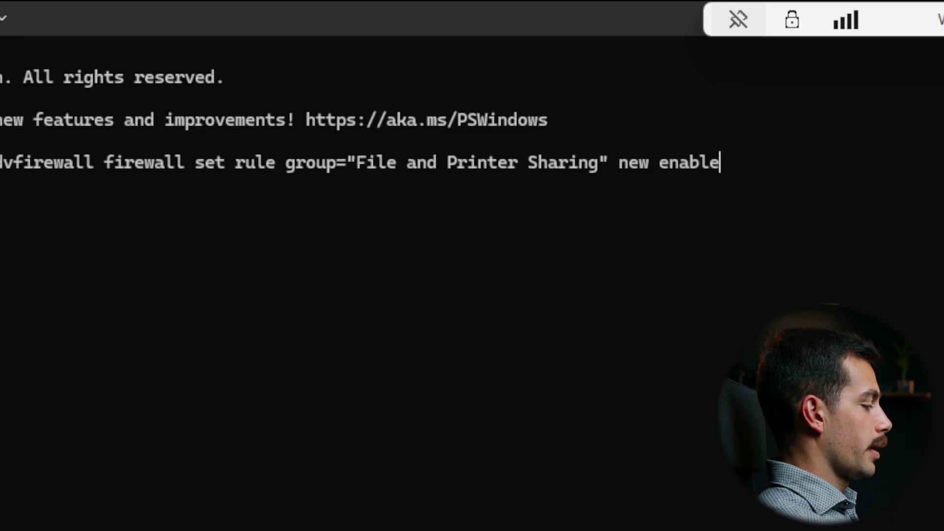
text(yes)
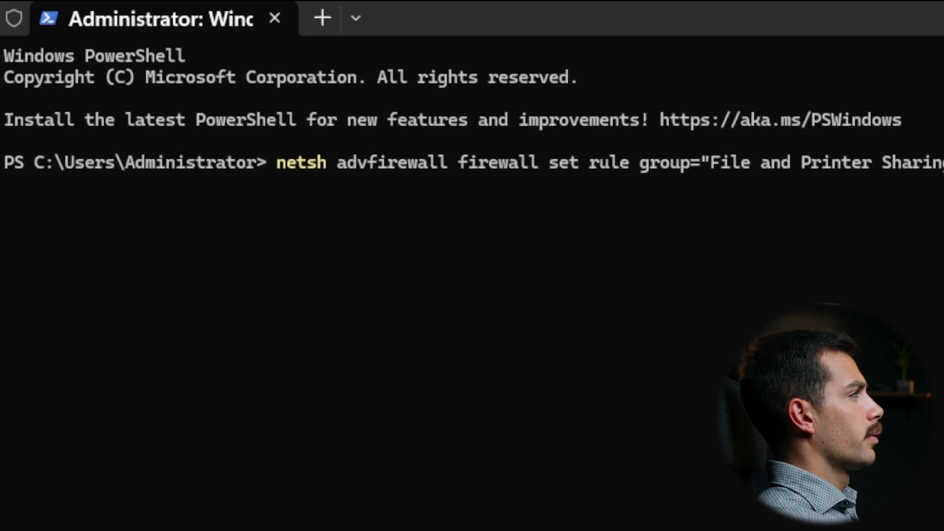
key(Return)
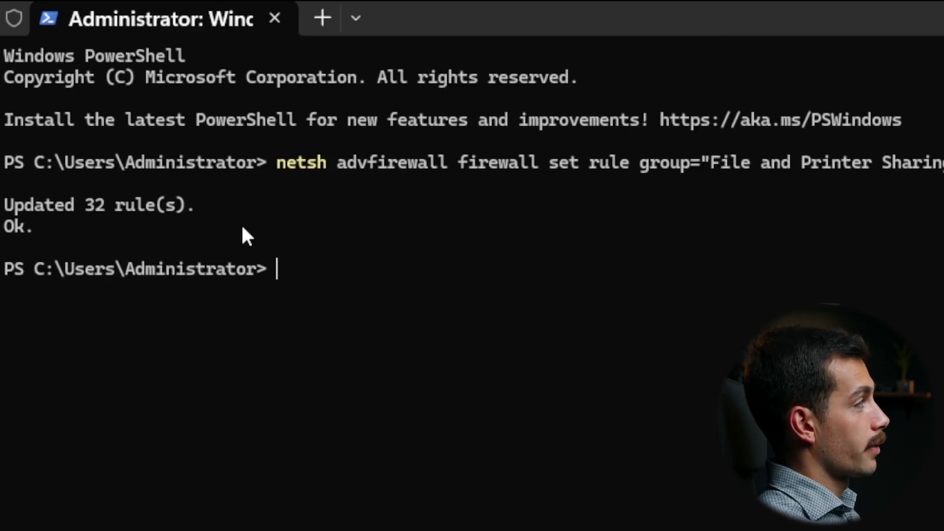
text(exit)
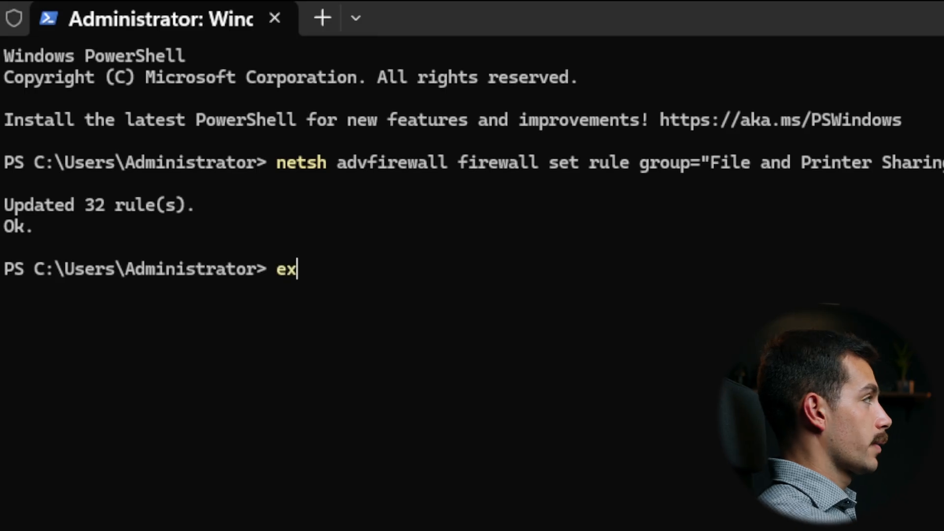
key(Return)
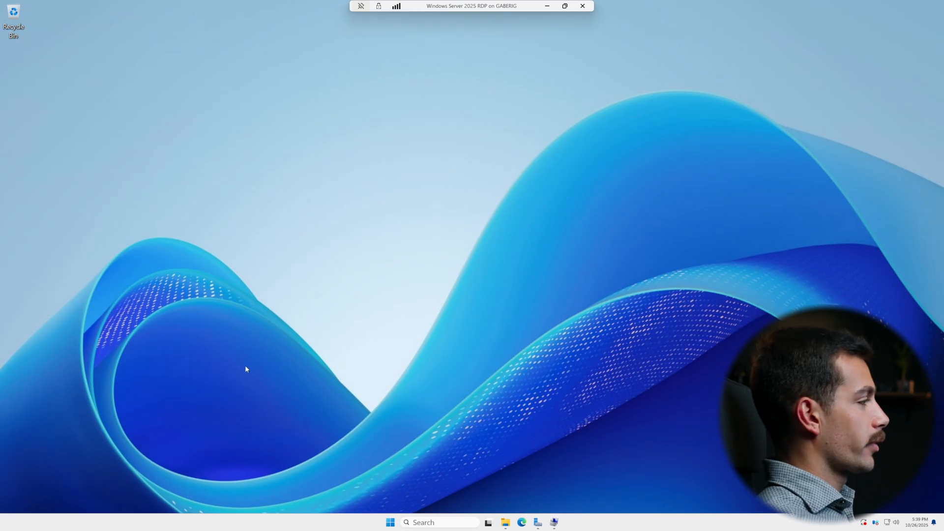
- Minimize the server's remote desktop session to return to the host computer
click(547, 6)
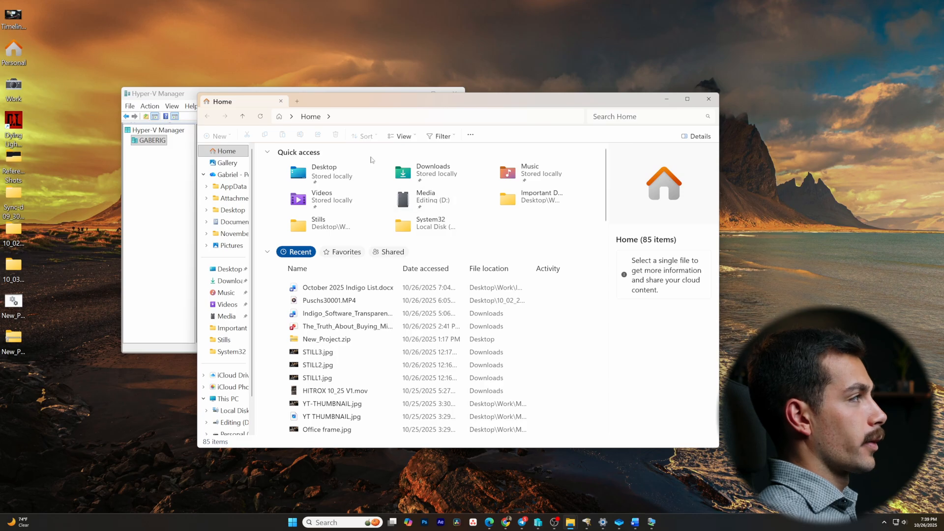
click(394, 118)
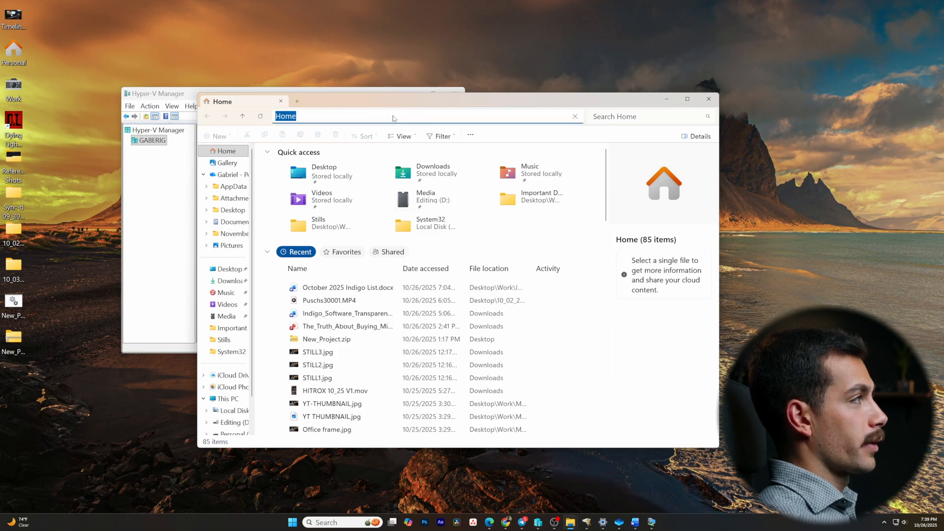
key(ctrl+v)
key(Return)
click(546, 225)
- Connect to \\WIN-4ID19SIBN3D\Media in File Explorer, signing in with the user name administrator and the account password
click(376, 120)
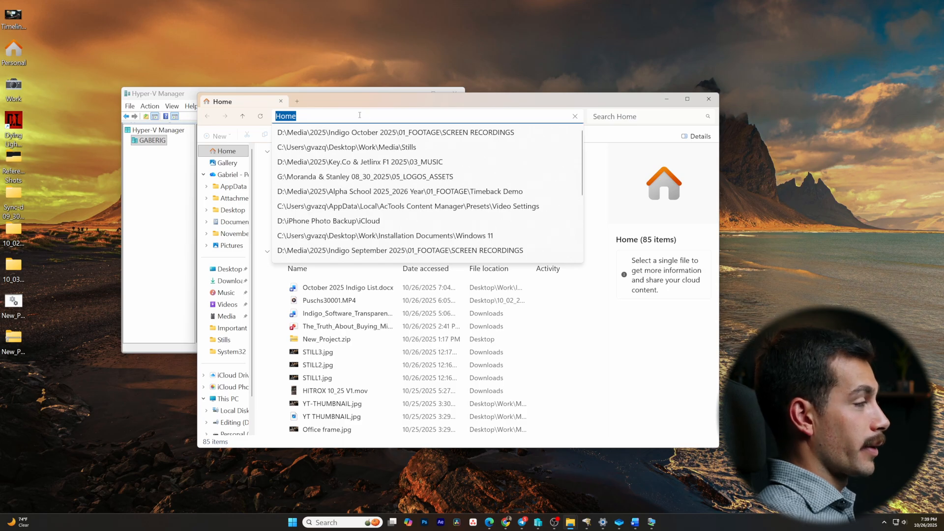
text(\\WIN-4ID19SIBN3D\Media)
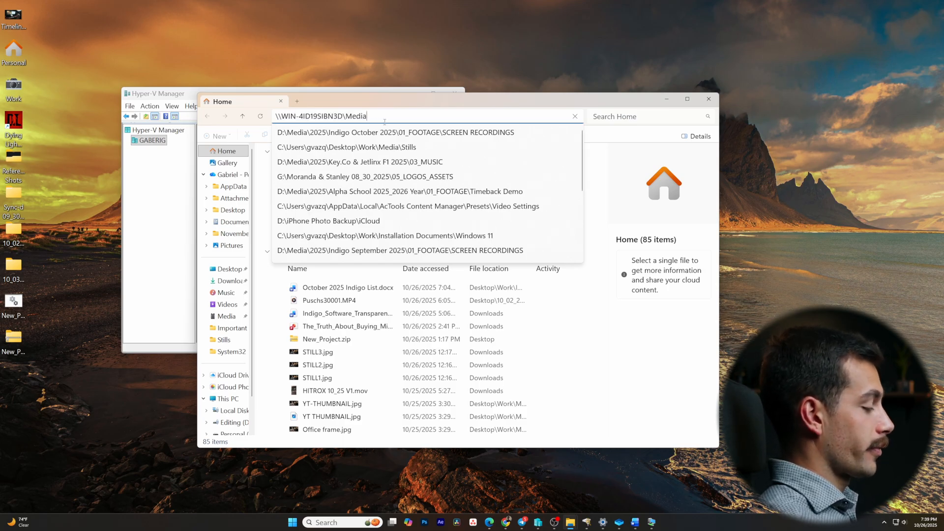
key(Return)
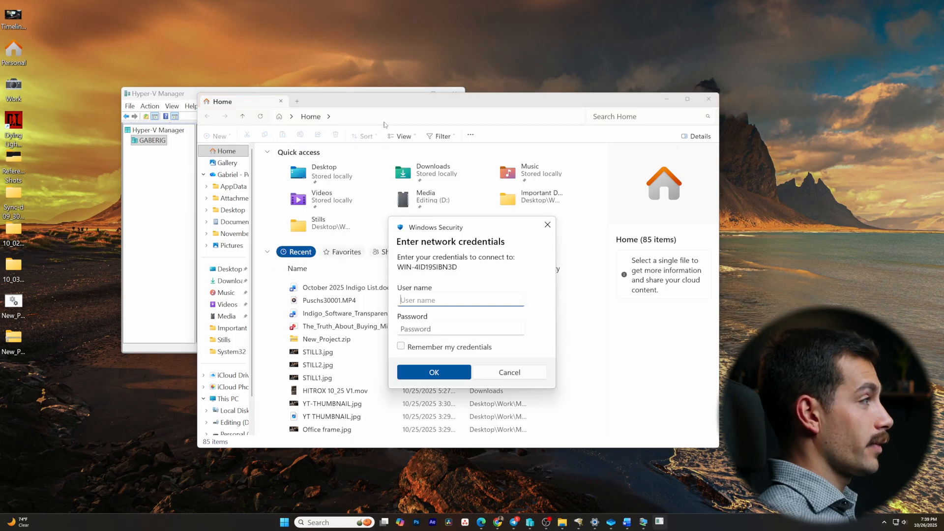
text(administ)
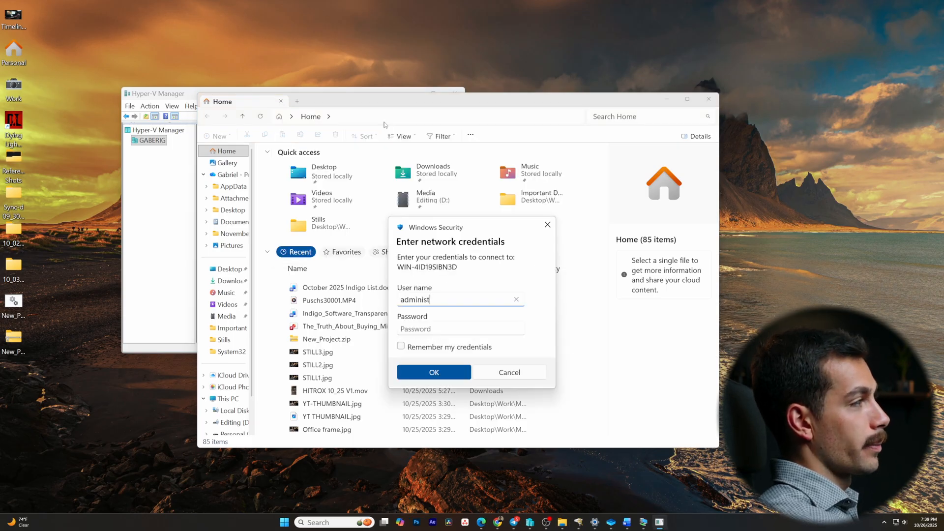
text(rator)
key(Tab)
text(*****)
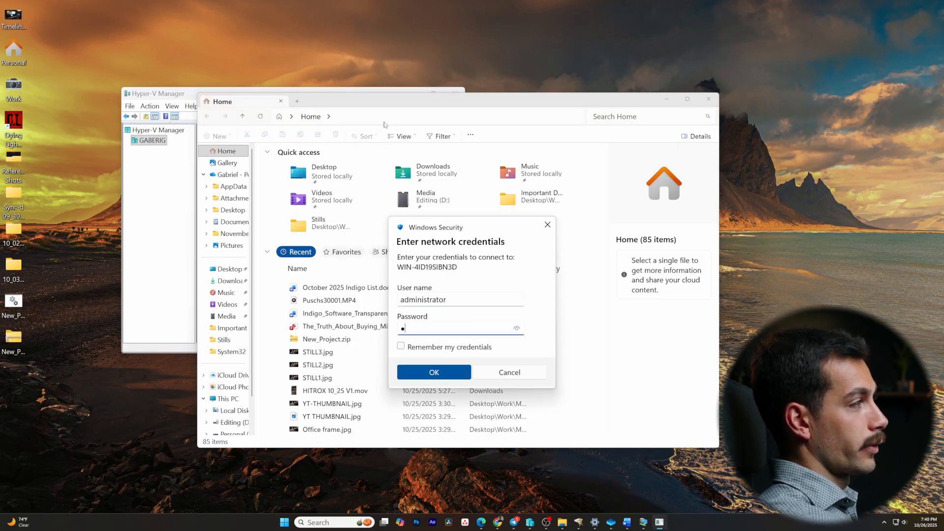
key(Return)
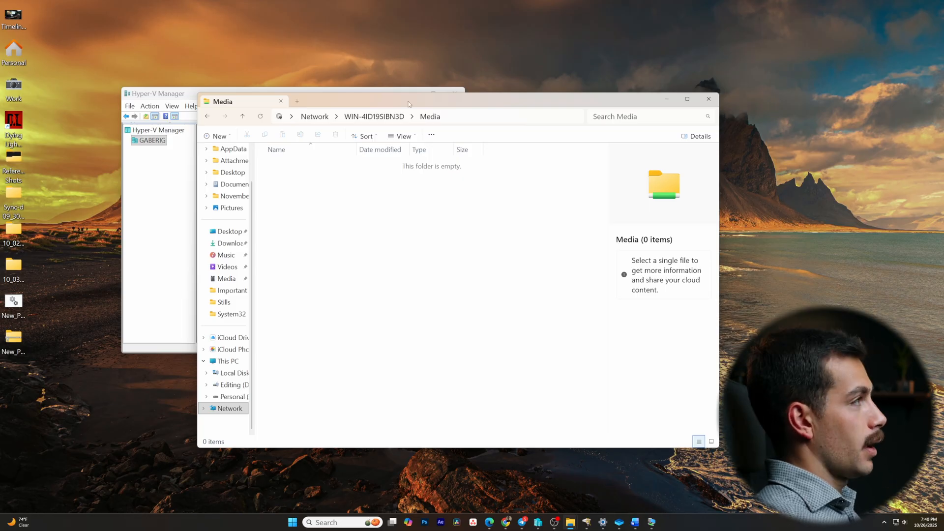
- Copy STILL3.jpg from the host's Downloads folder into the shared Media folder, using a second File Explorer window
drag(410, 104, 480, 102)
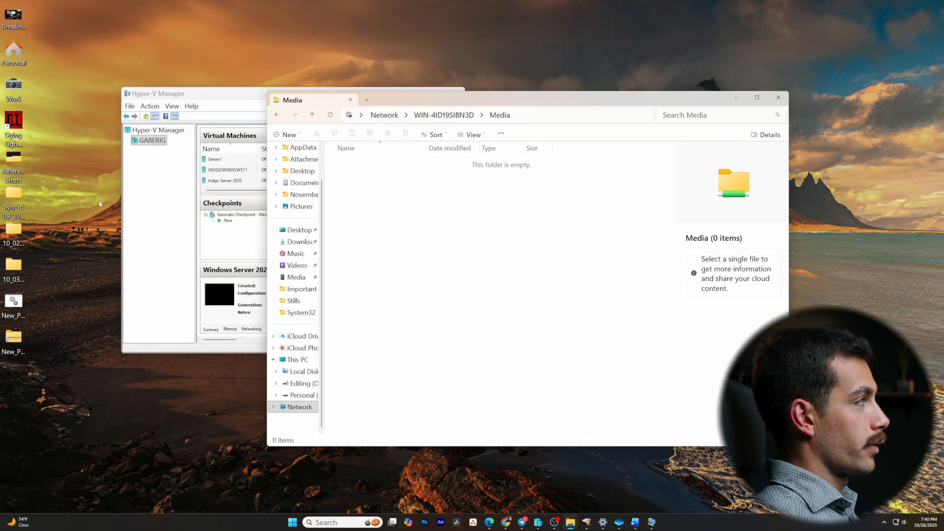
key(super)
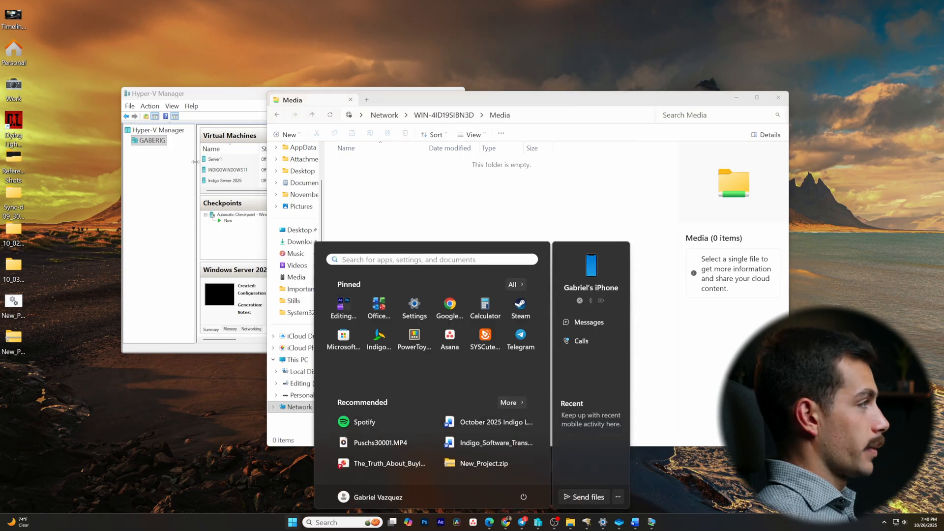
key(super+e)
click(313, 295)
drag(497, 112, 727, 140)
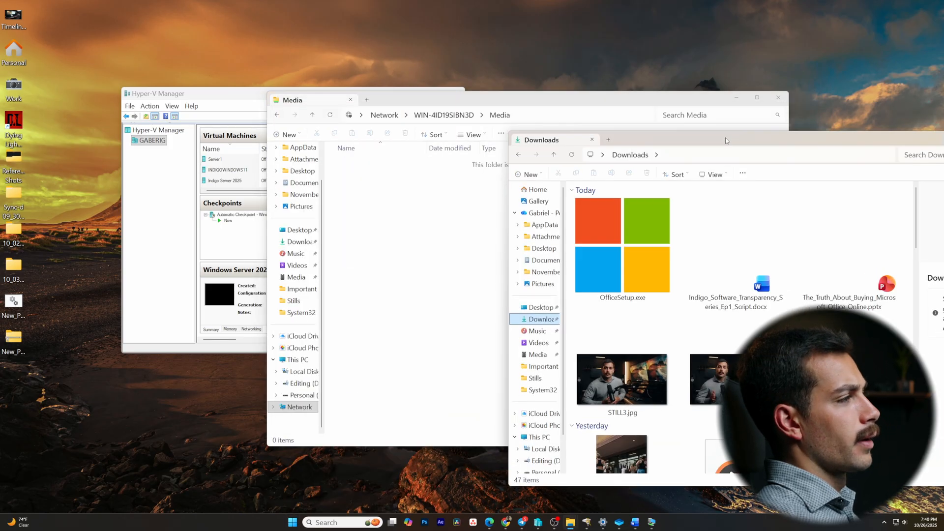
drag(641, 384, 431, 309)
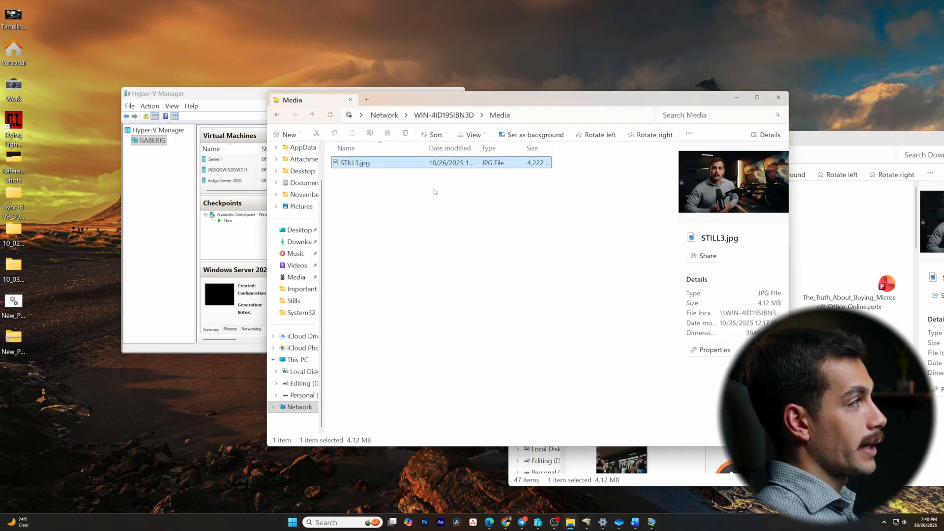
- Switch back to the server session, dismiss the Media properties, and check the Media folder on drive C for the STILL3 file
drag(459, 102, 376, 107)
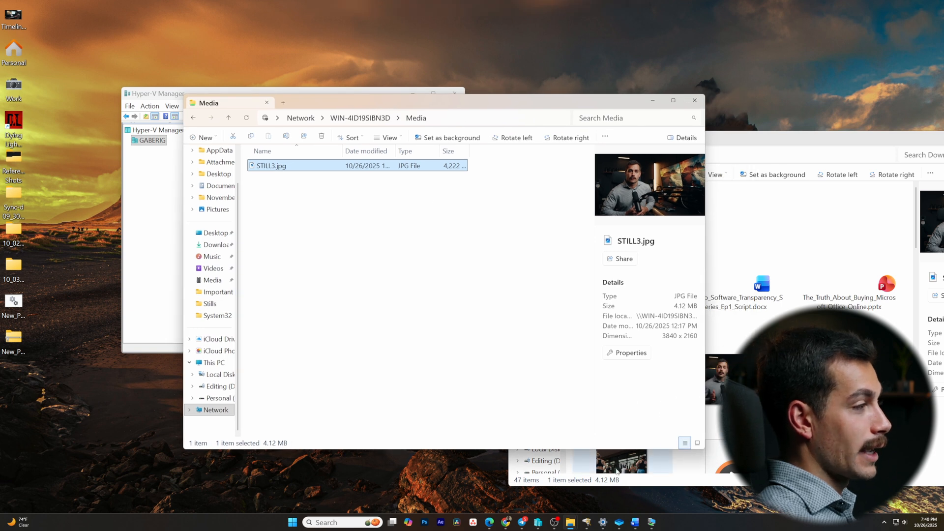
click(652, 522)
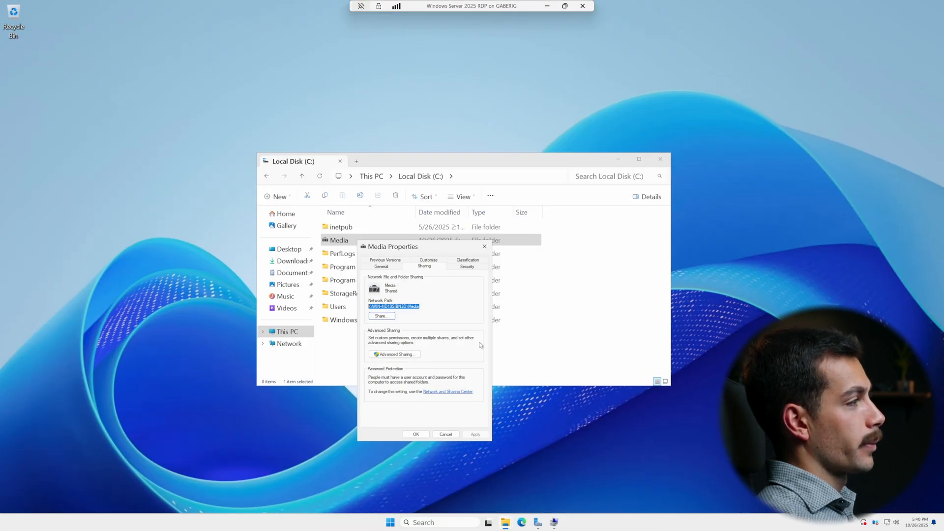
click(446, 434)
key(Return)
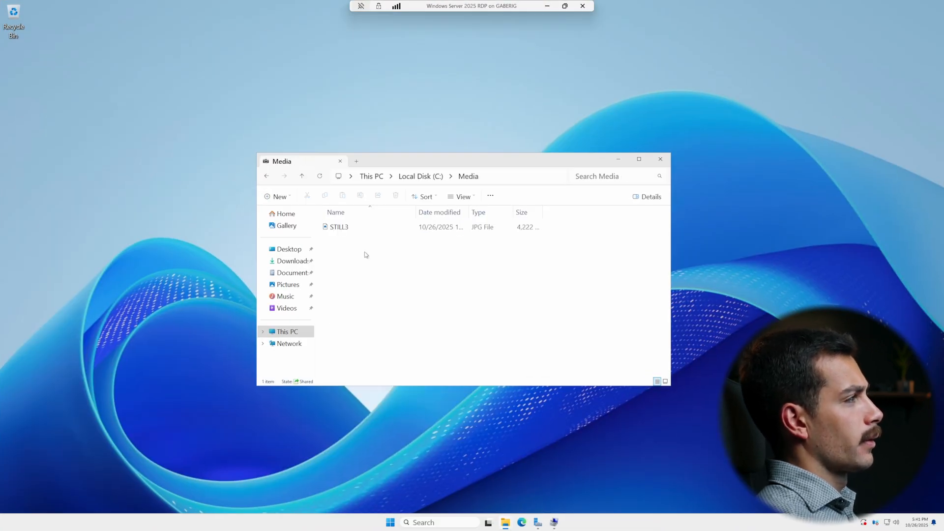
click(360, 227)
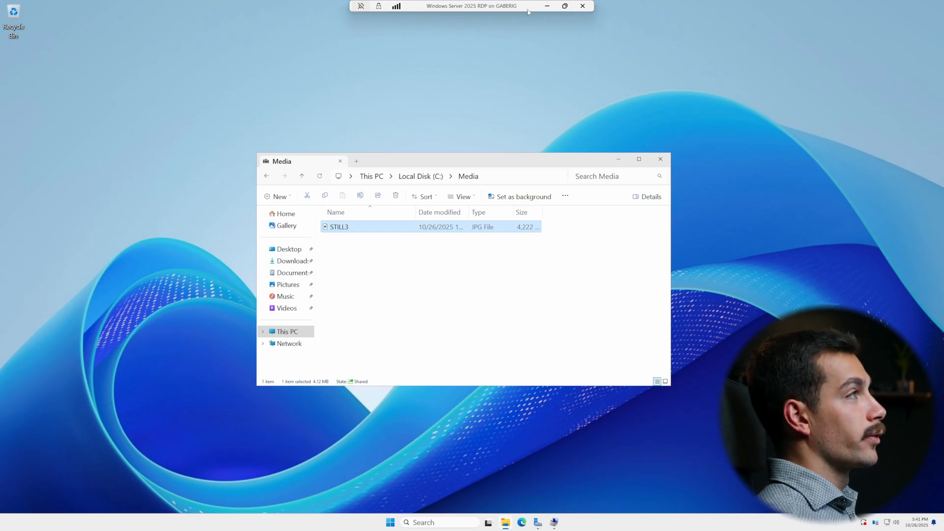
- Return to the host computer and run ipconfig in Command Prompt to view its network adapter configuration
click(547, 7)
click(531, 295)
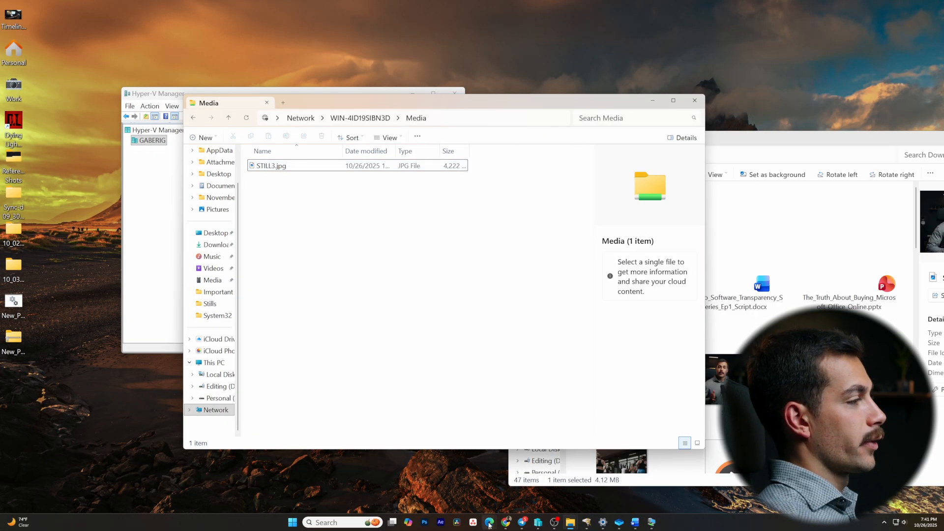
click(355, 480)
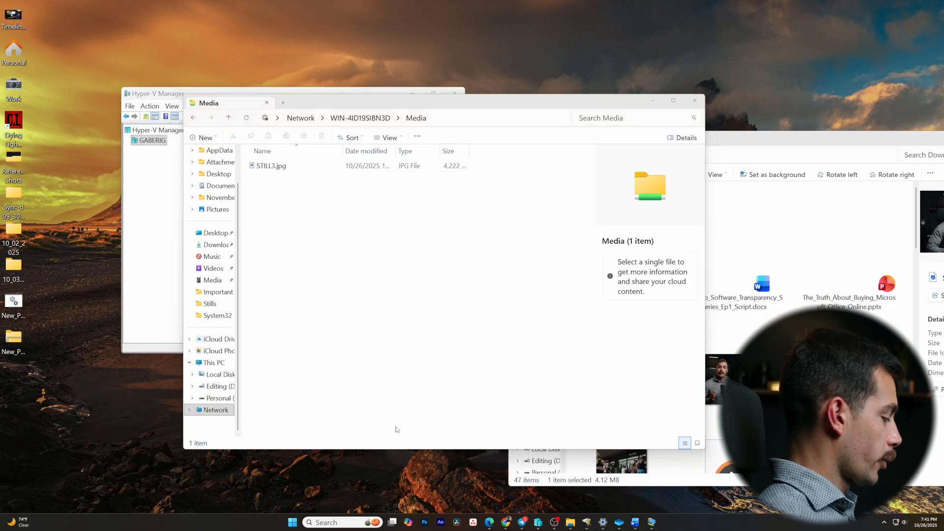
key(super)
text(cmd)
key(Return)
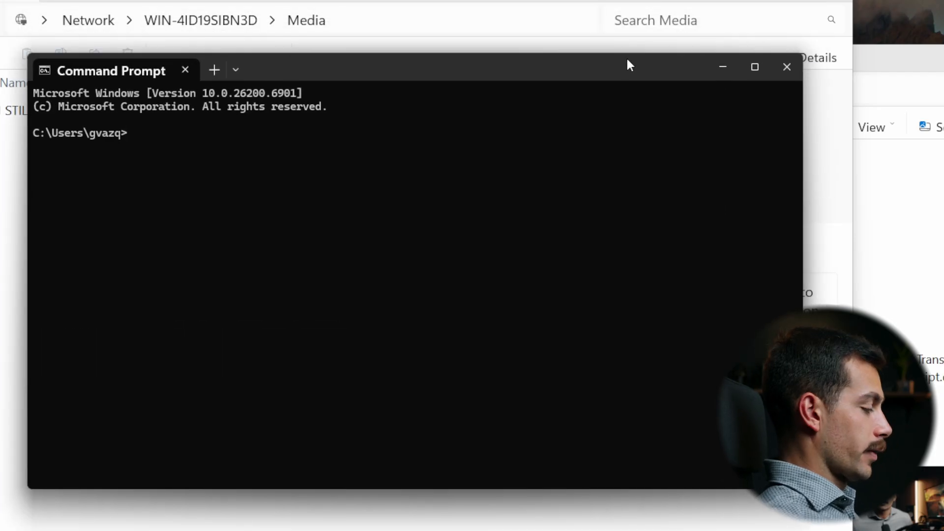
text(ipconfig)
key(Return)
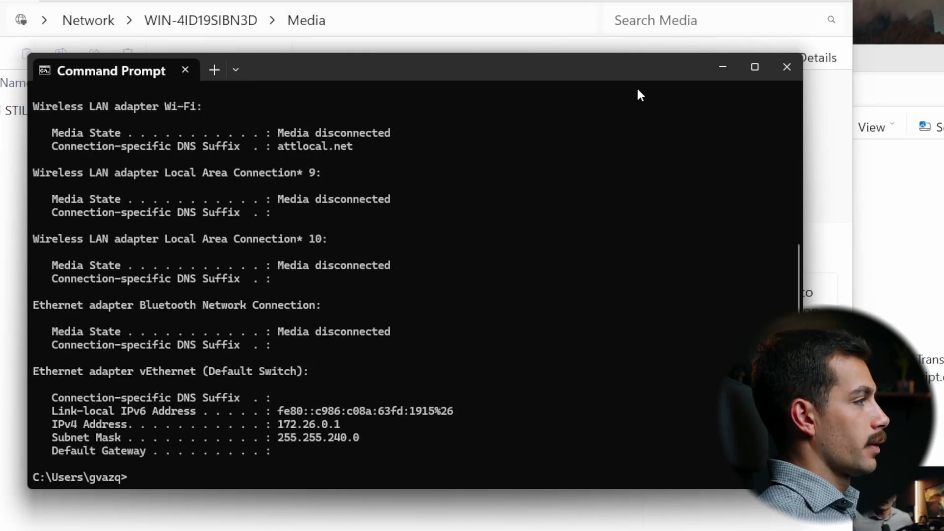
- Review the adapter addresses in the ipconfig output and the home network router's administration page in the browser
scroll(366, 382, up, 6)
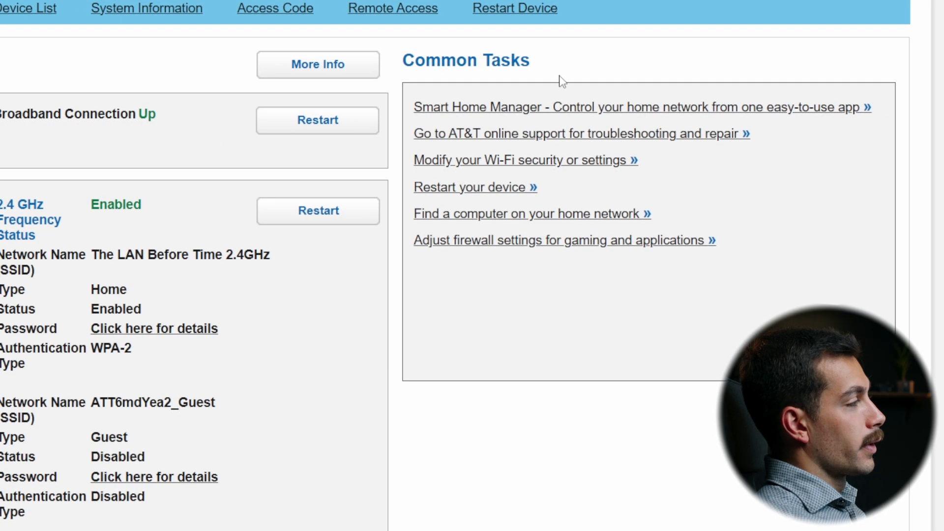
click(534, 530)
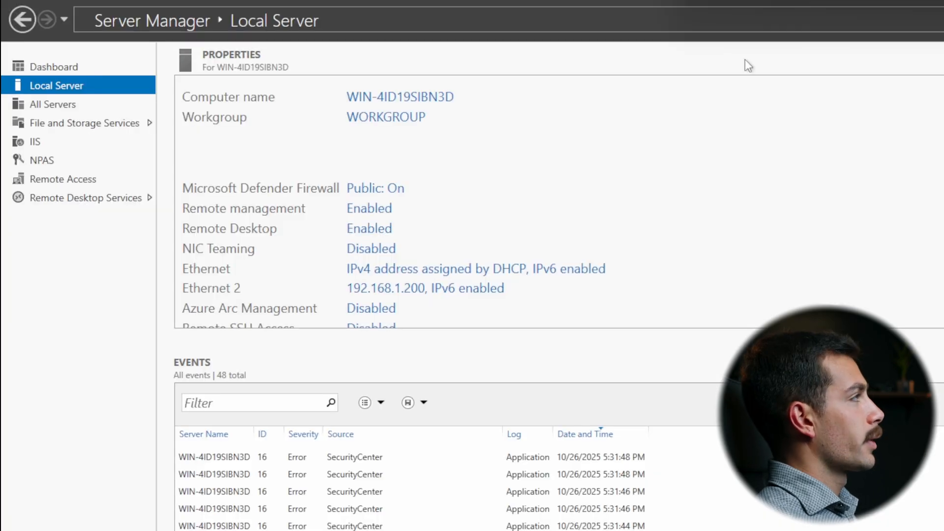
- Switch to Server Manager on the server, examine its disks and volumes under File and Storage Services, and open volume C's properties
click(66, 75)
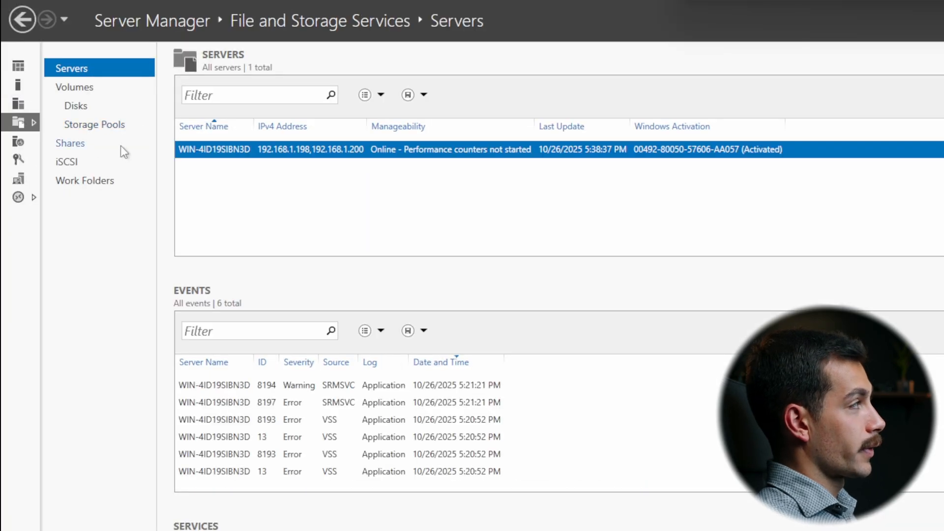
click(225, 479)
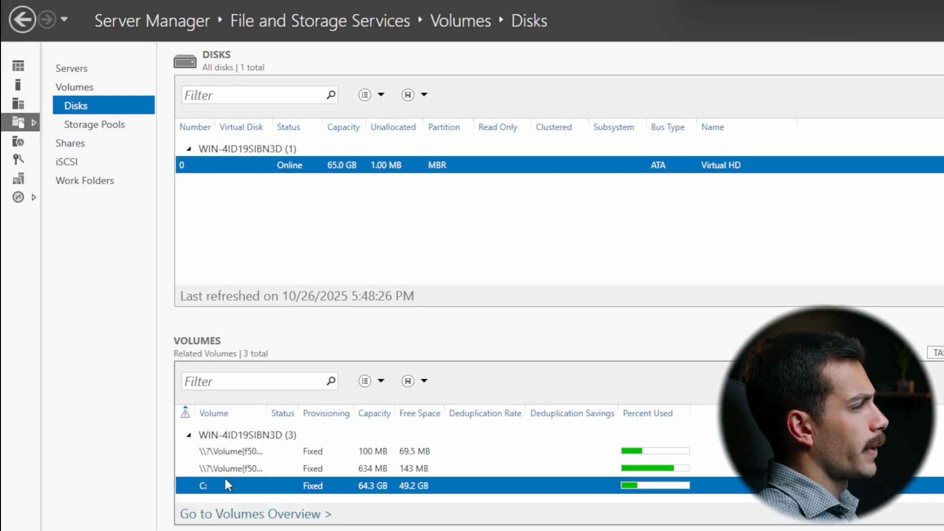
right_click(226, 482)
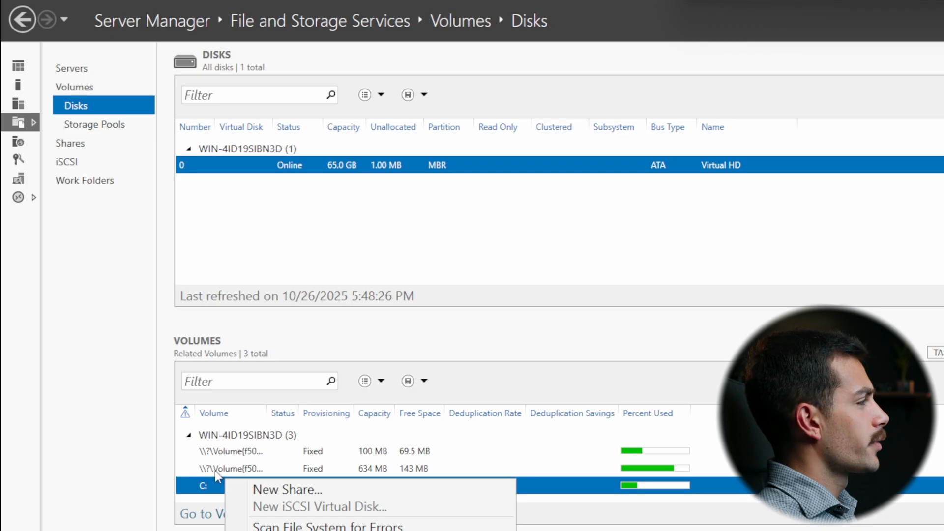
click(72, 89)
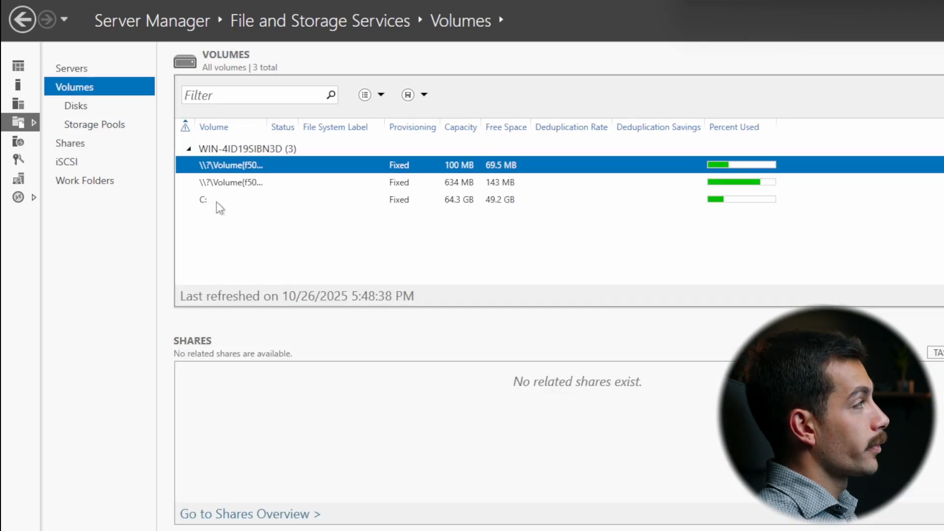
right_click(232, 199)
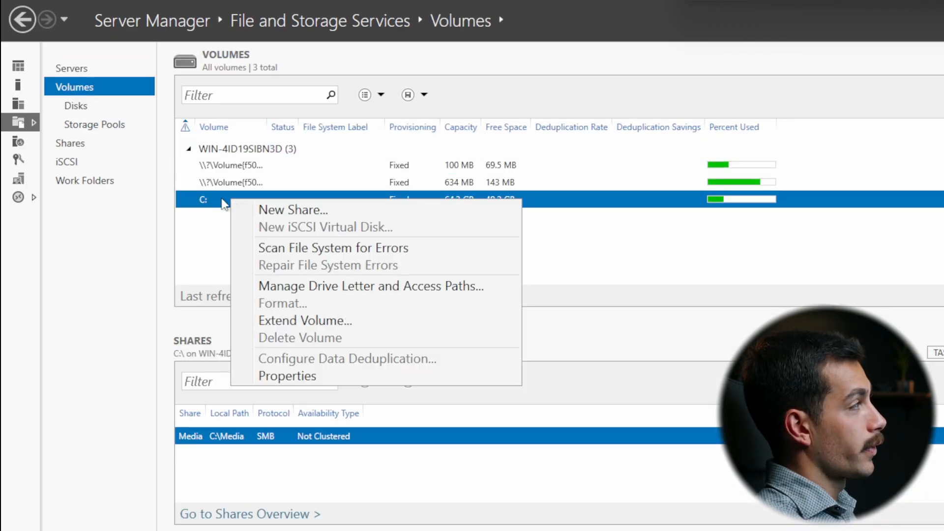
click(301, 374)
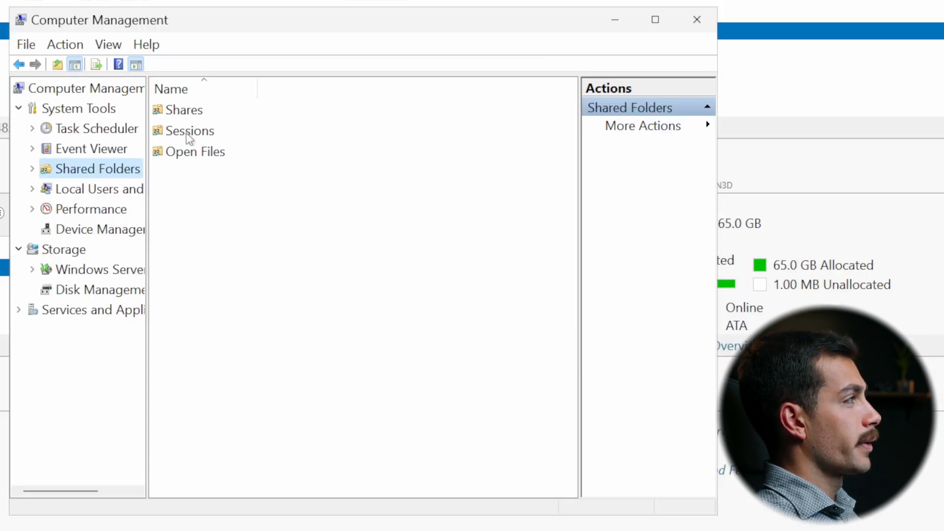
- Examine the share permissions of the Media share in Computer Management's shared folders
double_click(186, 111)
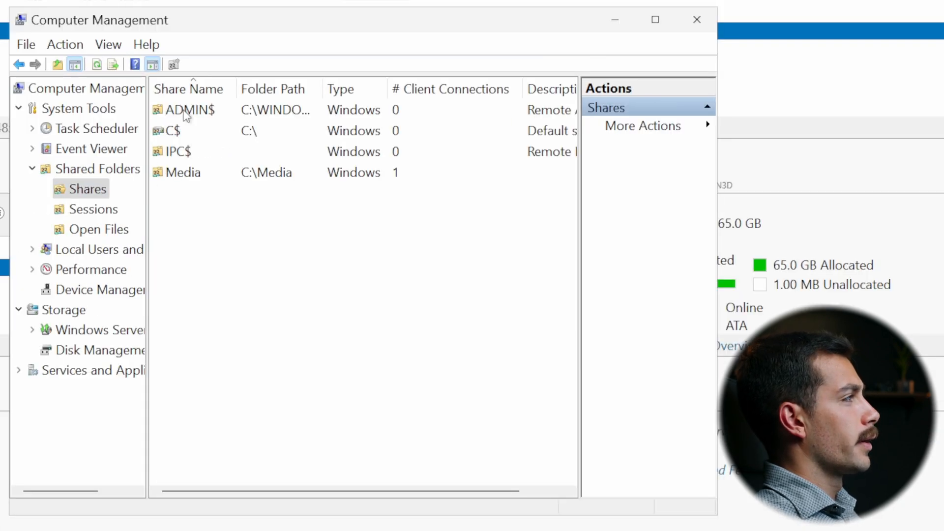
right_click(194, 173)
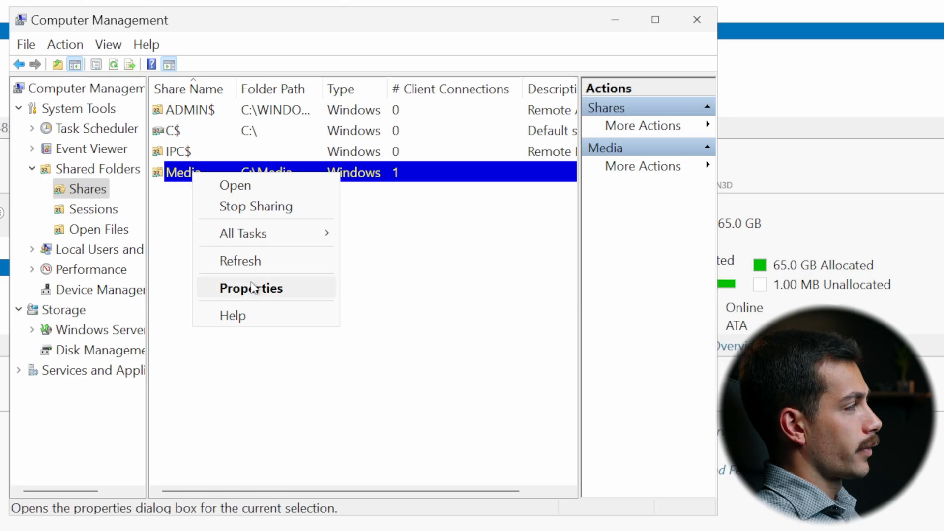
click(256, 288)
click(295, 142)
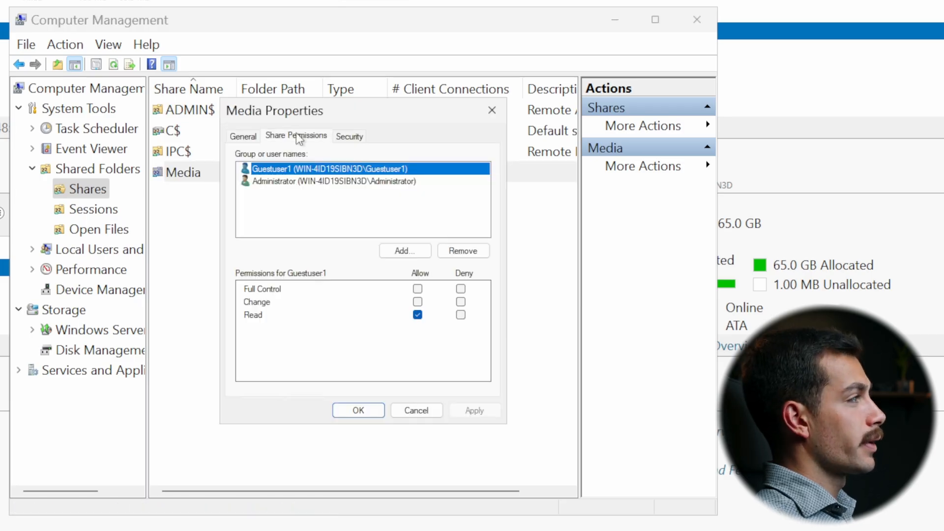